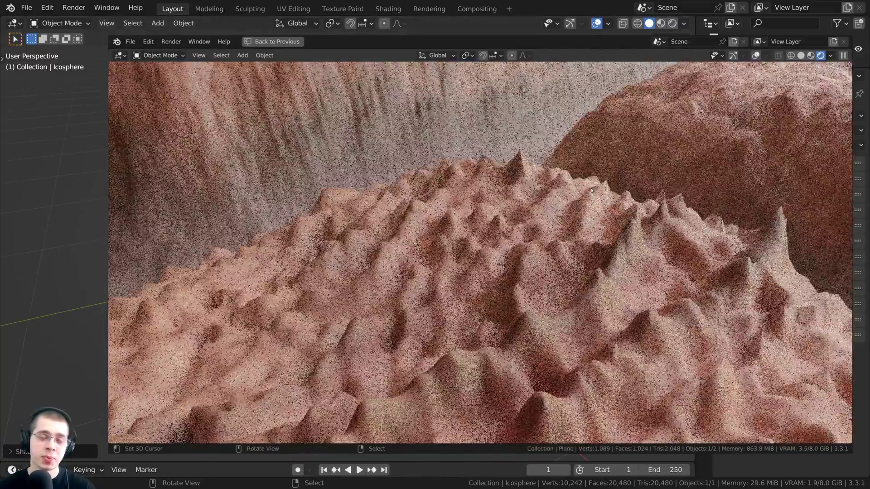
Set the scene's render engine to Cycles
scroll(601, 185, "up", 4)
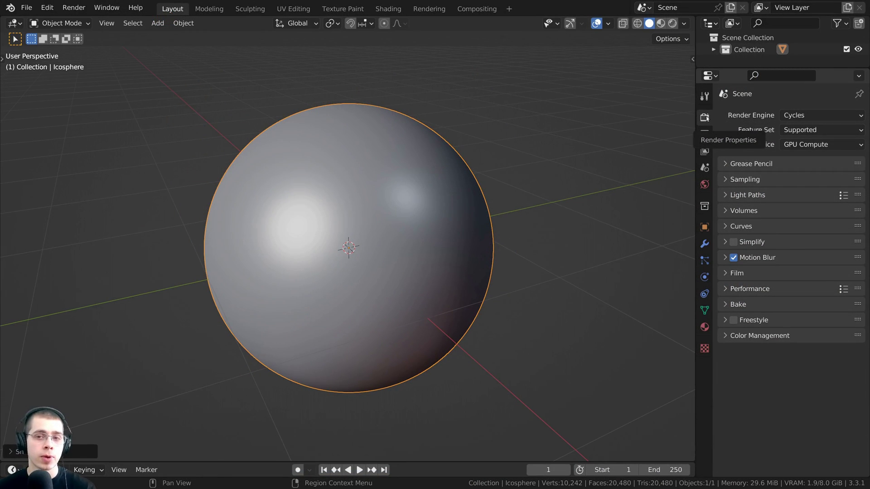
left_click(794, 116)
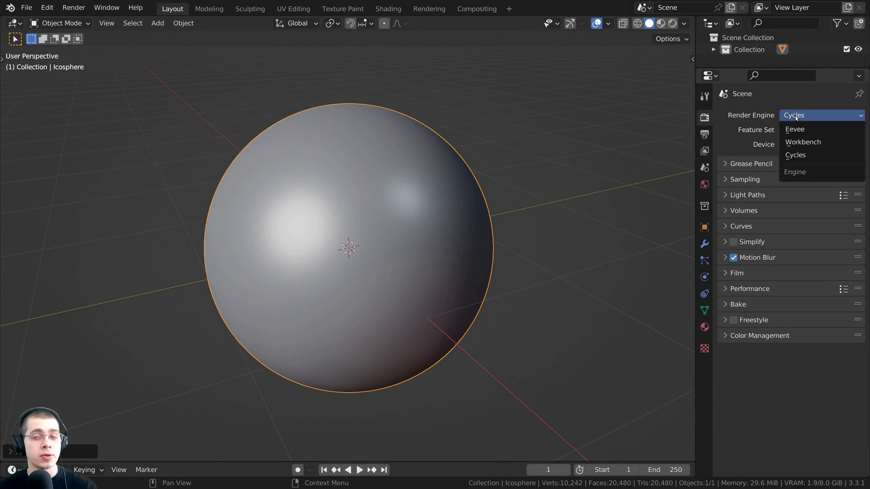
left_click(803, 156)
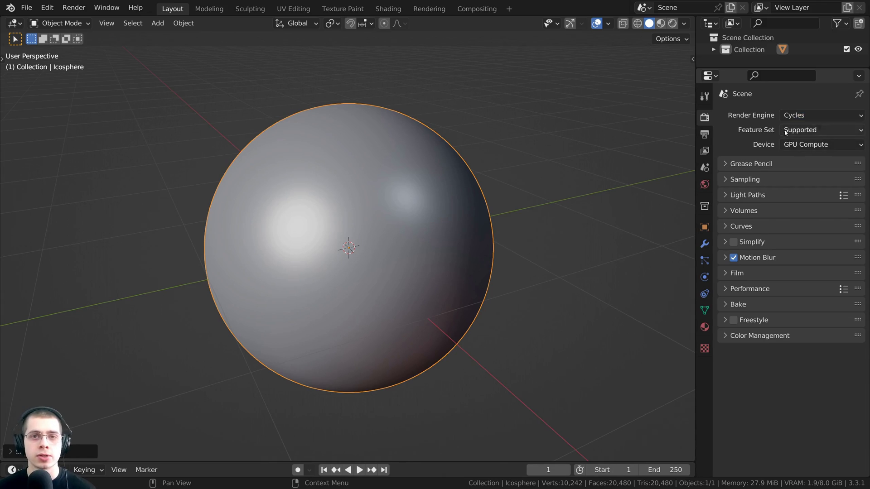
left_click(791, 117)
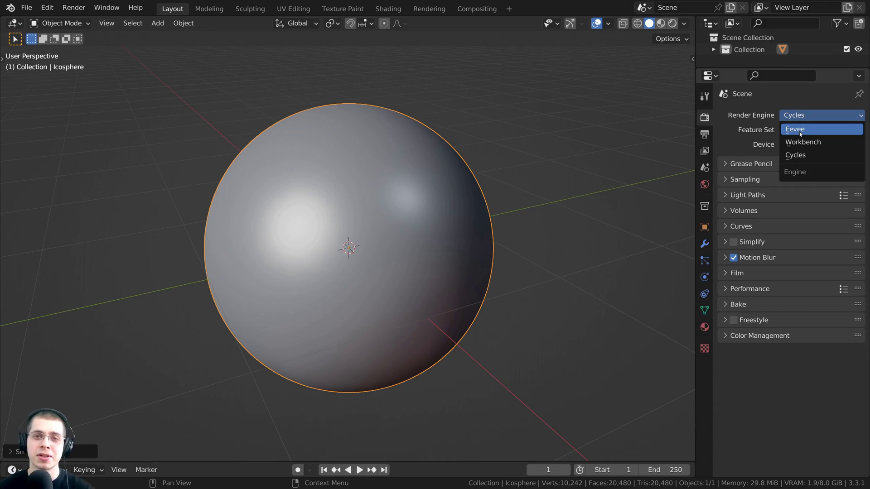
left_click(805, 157)
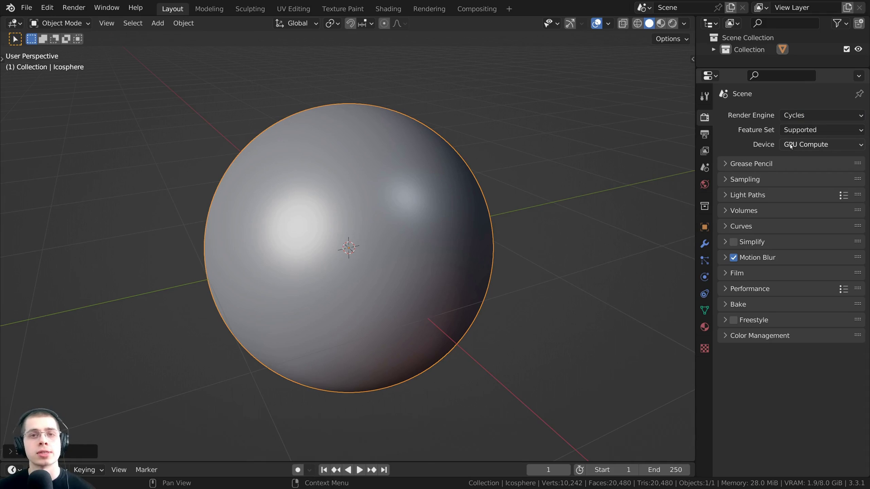
Enter Edit Mode on the icosphere and examine how densely its mesh is subdivided
middle_click_drag(476, 158, 382, 134)
key("Tab")
scroll(435, 163, "up", 1)
scroll(384, 138, "up", 2)
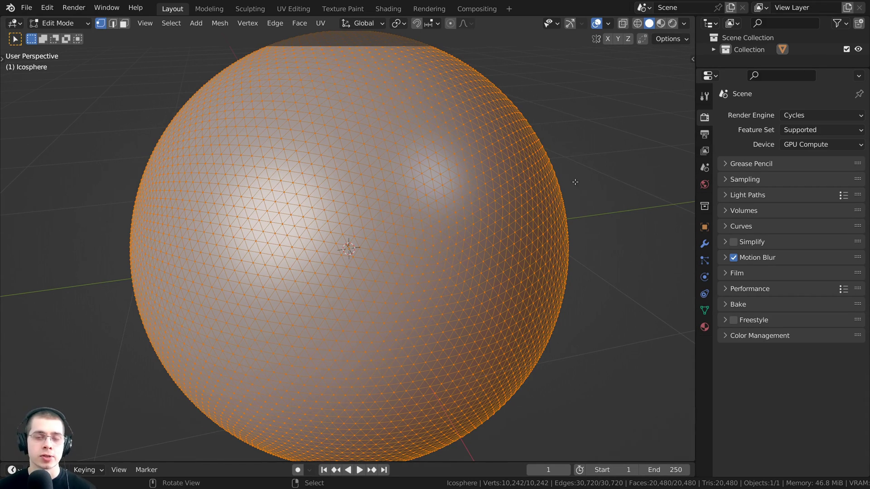
middle_click_drag(535, 129, 430, 307)
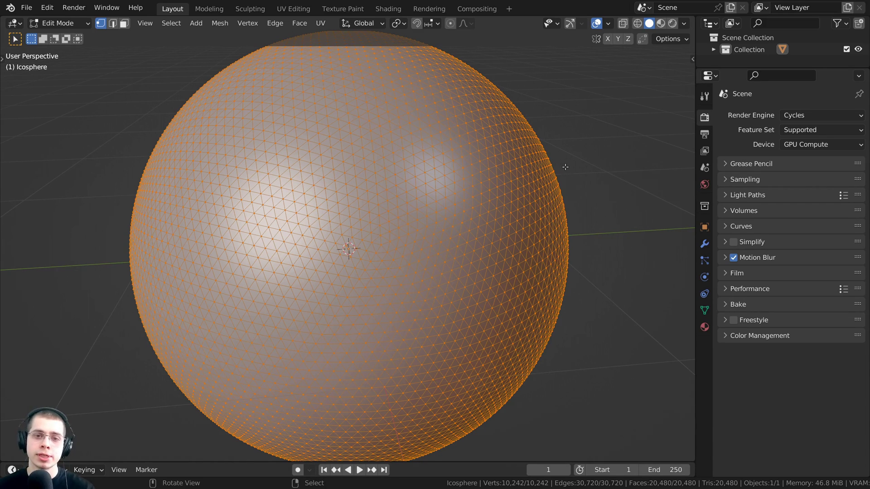
scroll(589, 190, "down", 2)
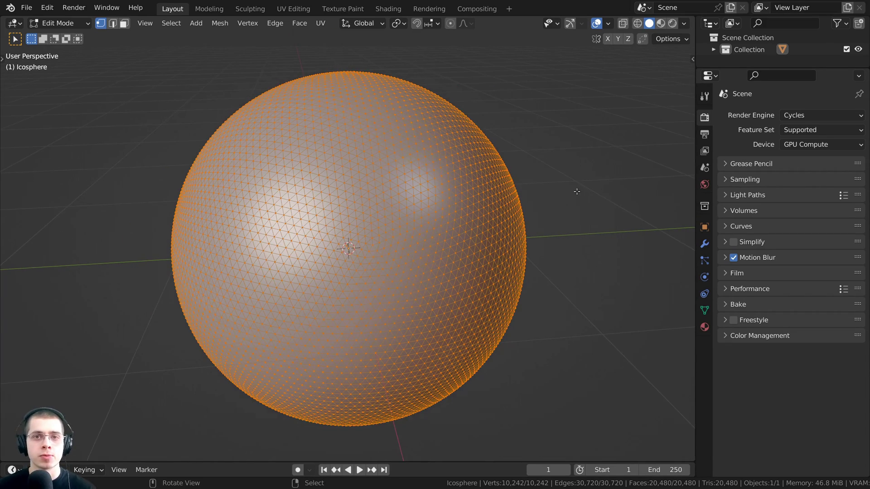
Return to Object Mode and add a Subdivision Surface modifier to the icosphere
left_click(704, 244)
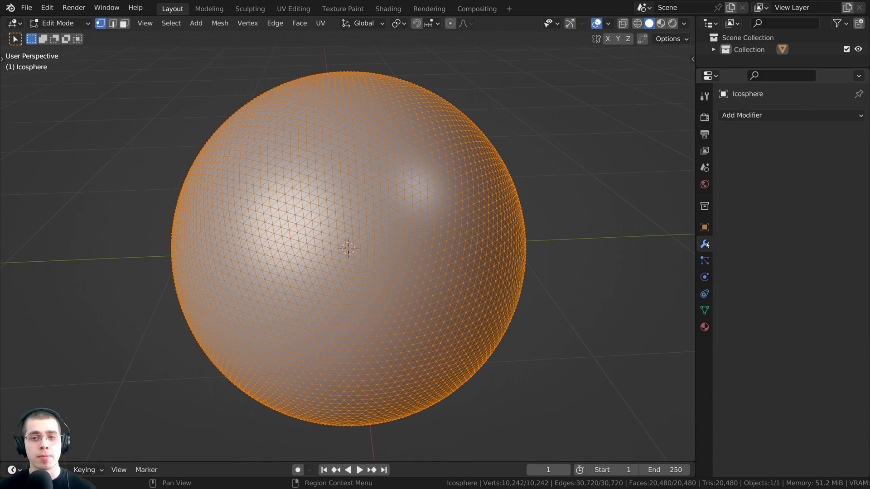
scroll(548, 240, "down", 2)
key("Tab")
left_click(739, 117)
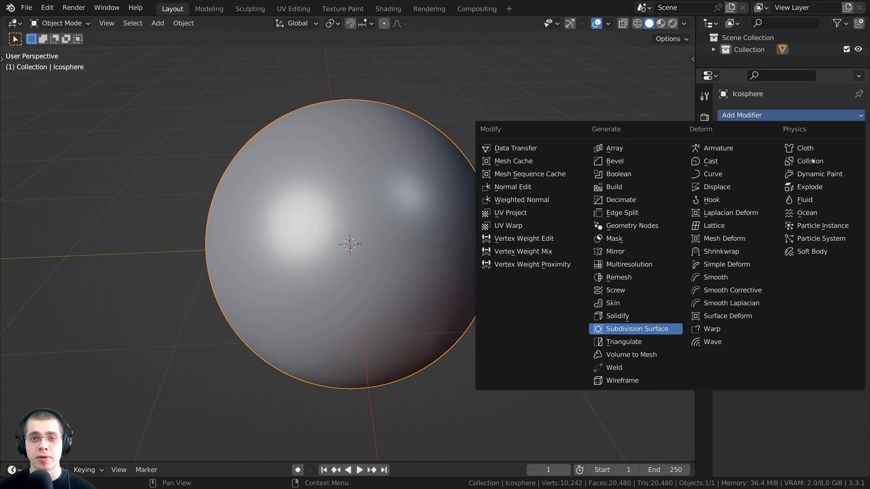
left_click(637, 329)
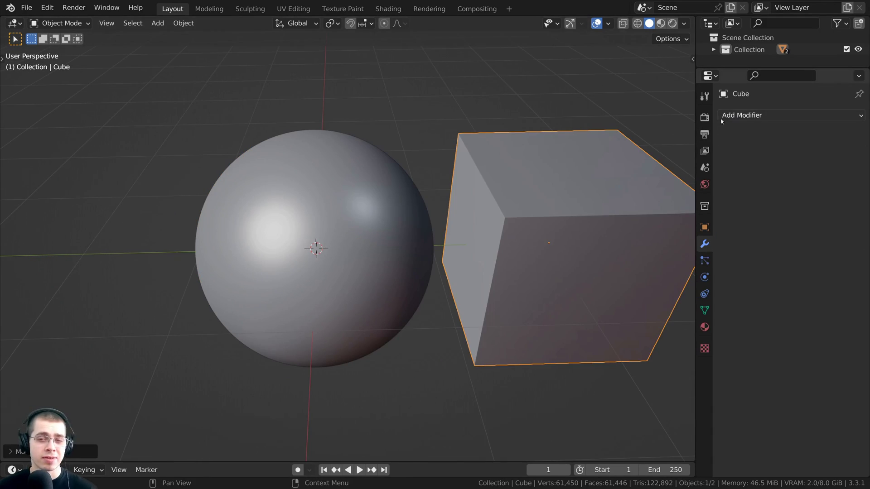
Add a Subdivision Surface modifier to the cube, with viewport level 2 and render level 3
left_click(721, 118)
left_click(647, 333)
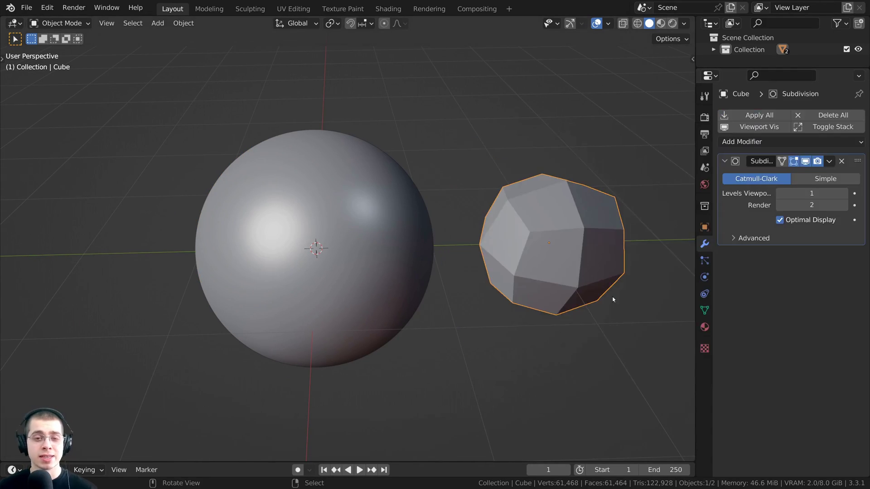
middle_click_drag(539, 259, 436, 262, "shift")
scroll(437, 262, "up", 2)
left_click(845, 194)
left_click(845, 205)
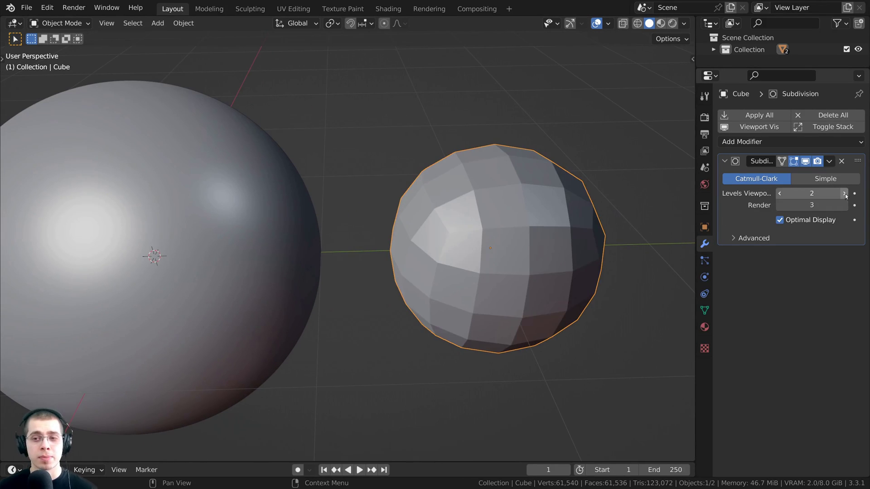
Raise the cube's subdivision to level 5 for both viewport and render
left_click(845, 195)
left_click(845, 205)
left_click(845, 195)
middle_click_drag(516, 228, 480, 230, "shift")
scroll(481, 230, "up", 2)
middle_click_drag(536, 216, 515, 218, "shift")
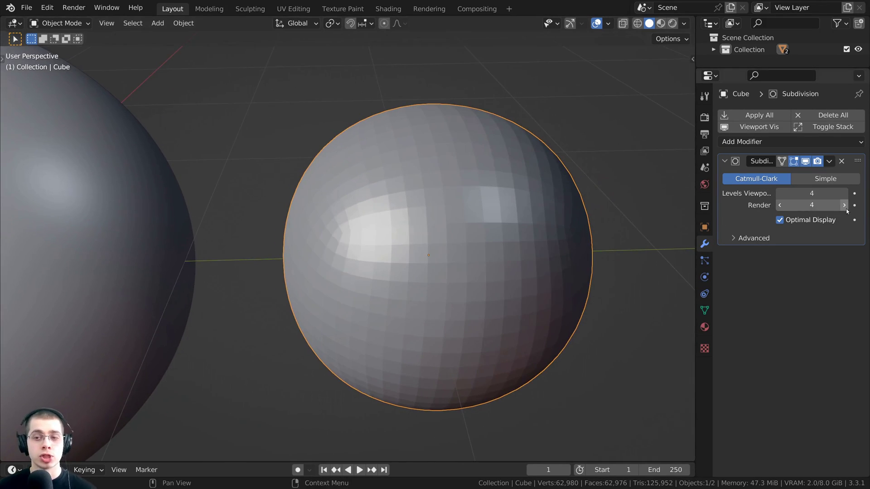
left_click(845, 206)
left_click(846, 193)
Examine the Catmull-Clark smoothing on the cube, and switch its subdivision type to Simple
middle_click_drag(472, 238, 414, 164)
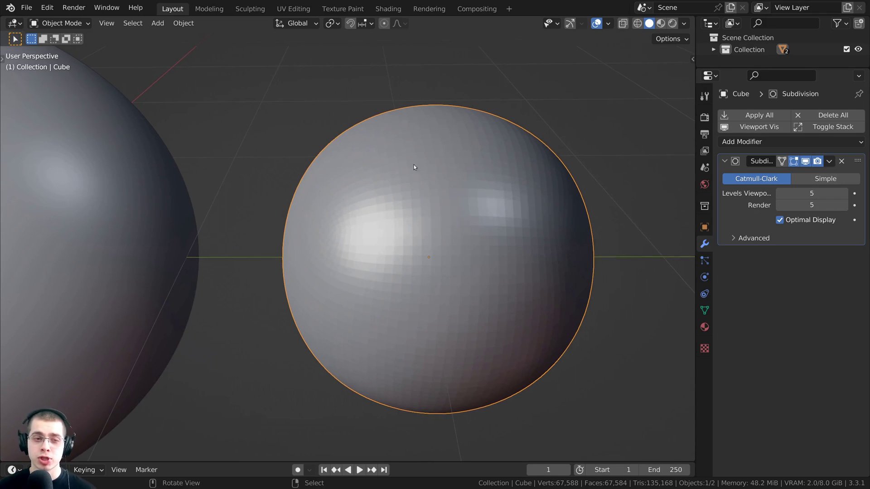
middle_click_drag(319, 206, 319, 189)
scroll(320, 190, "down", 1)
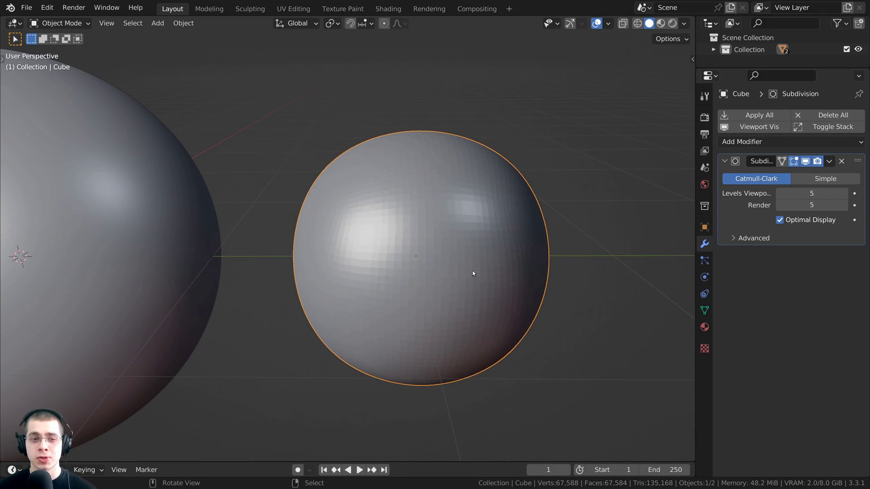
scroll(455, 159, "down", 1)
middle_click_drag(440, 218, 369, 333)
scroll(365, 330, "up", 1)
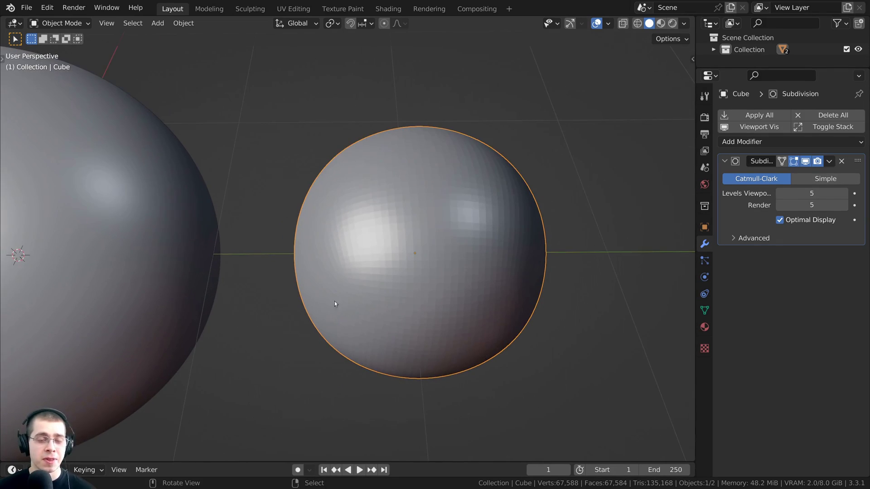
scroll(336, 299, "down", 1)
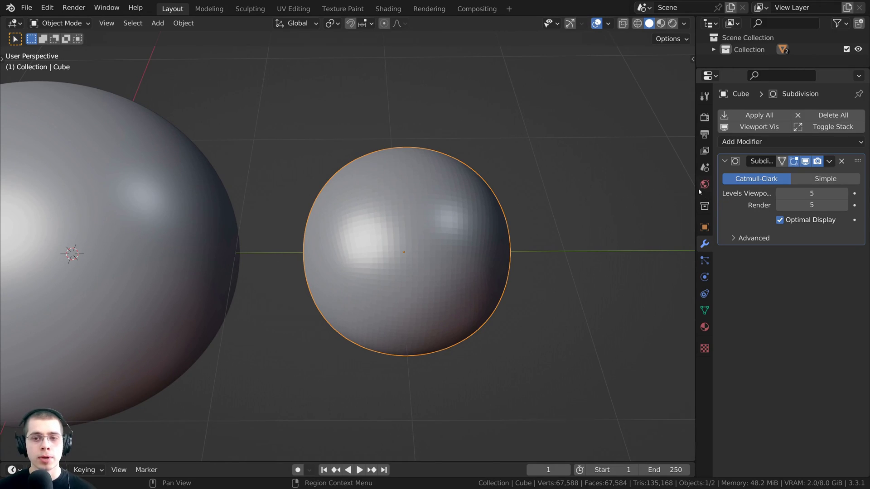
left_click(808, 179)
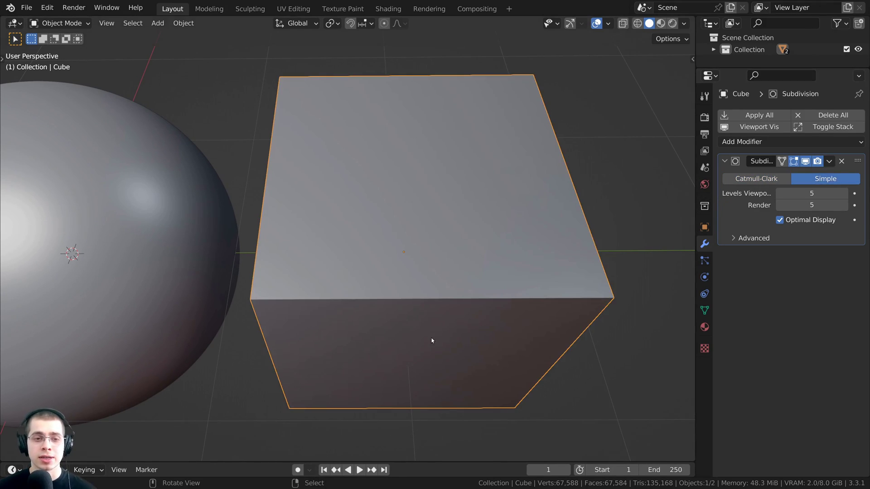
scroll(437, 313, "down", 3)
middle_click_drag(452, 259, 471, 197)
scroll(557, 140, "up", 2)
middle_click_drag(576, 130, 552, 136)
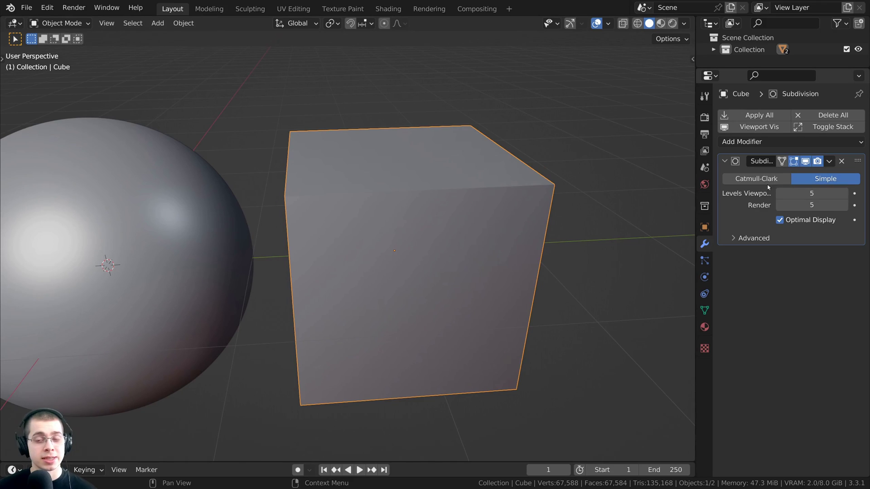
mouse_move(399, 167)
middle_mouse_down()
mouse_move(386, 223)
mouse_move(665, 176)
middle_mouse_up()
Open the Shading workspace and create a new material for the icosphere, collapsing the material's Surface settings
left_click(388, 8)
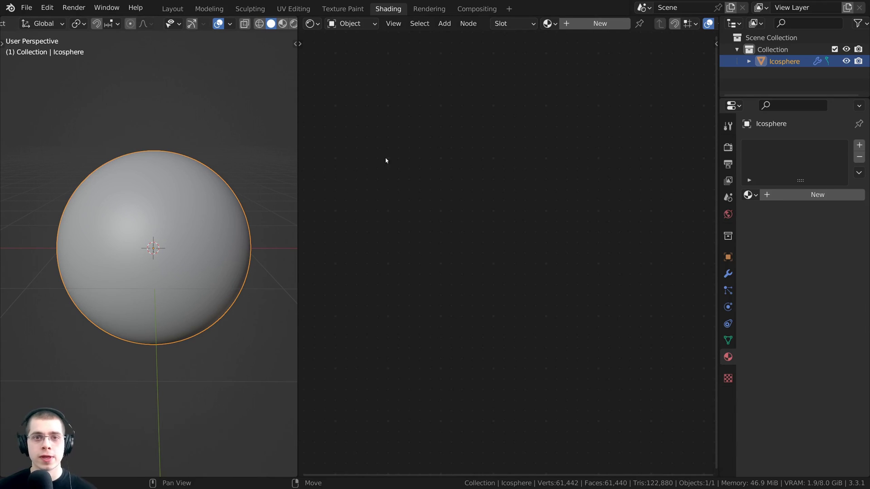
left_click(572, 27)
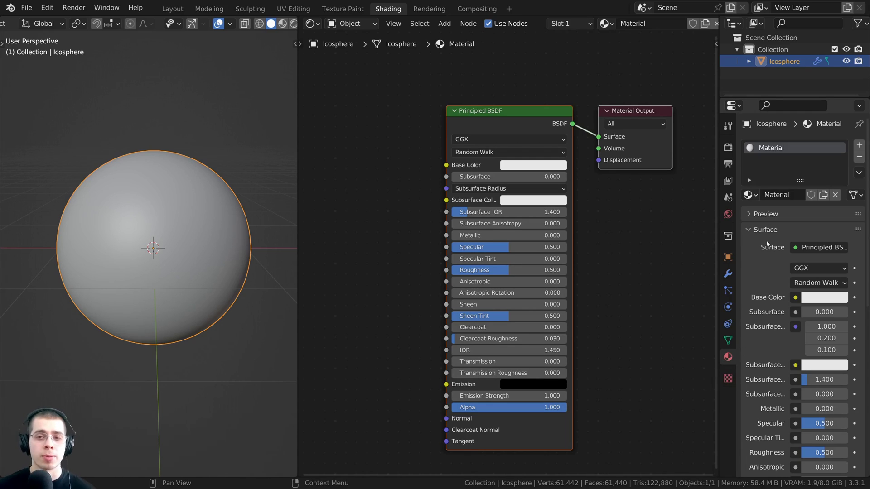
left_click(744, 230)
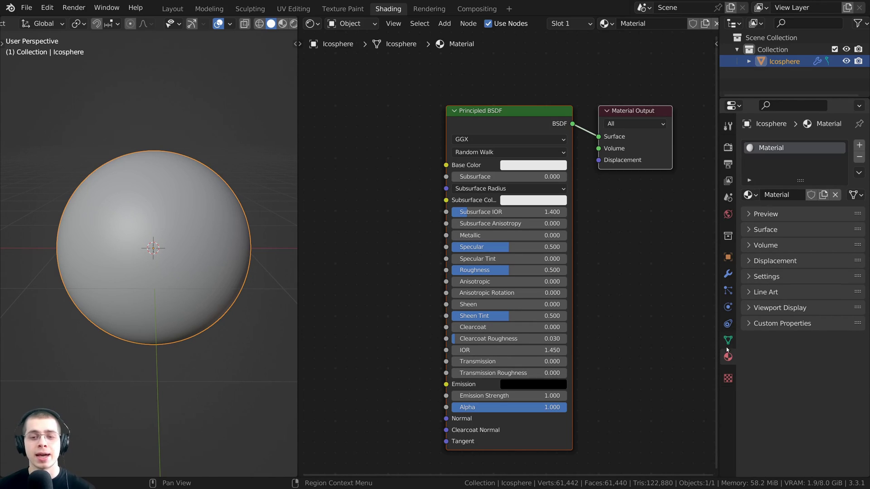
Set the material's surface displacement method to Displacement and Bump
left_click(750, 277)
scroll(760, 308, "down", 1)
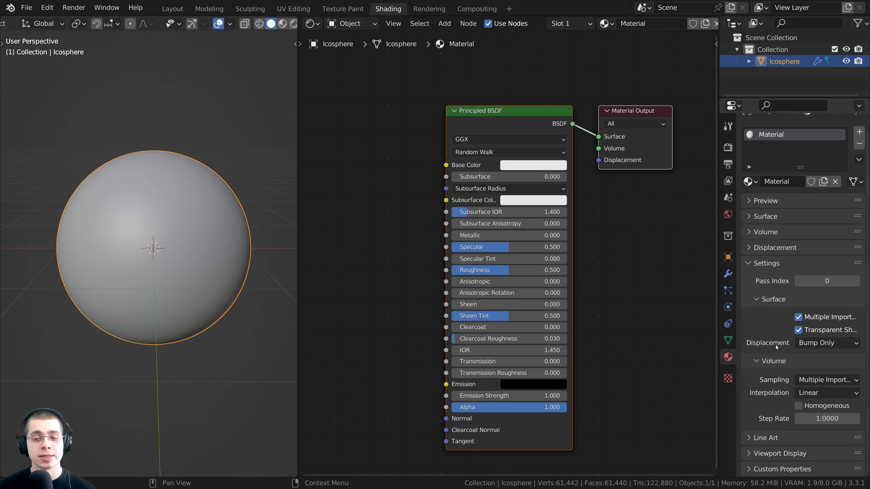
left_click_drag(718, 326, 688, 326)
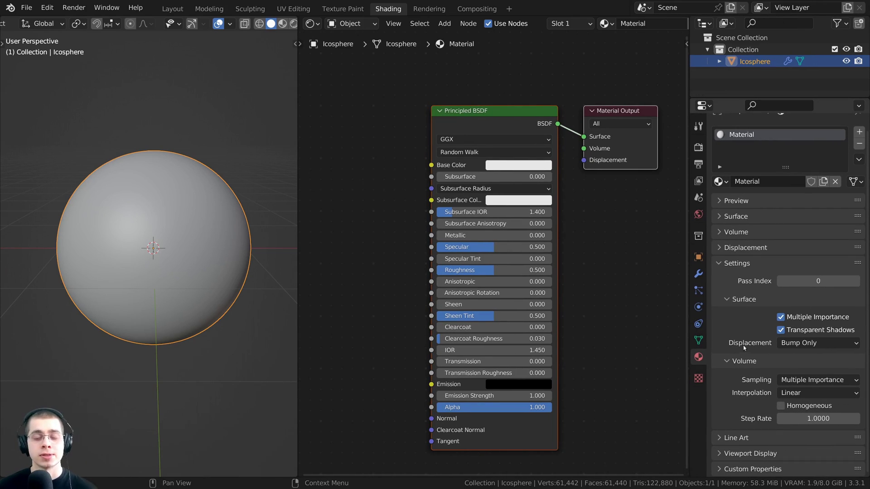
left_click(795, 344)
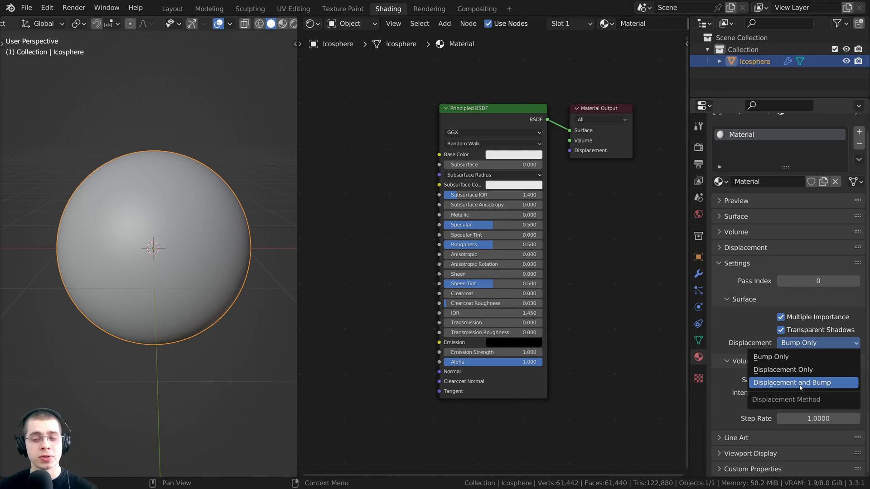
left_click(800, 386)
left_click(806, 343)
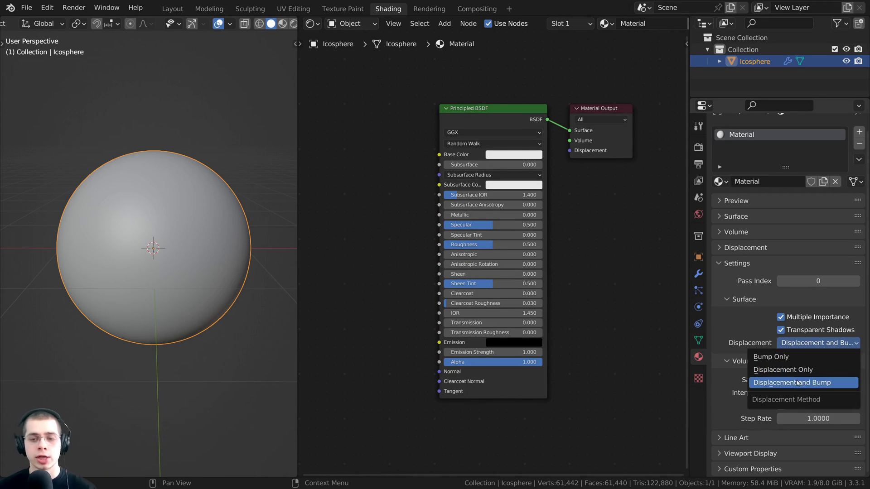
Enlarge the node editing area by narrowing the 3D viewport and the properties area beside it
scroll(532, 265, "down", 1)
middle_click_drag(524, 244, 582, 243)
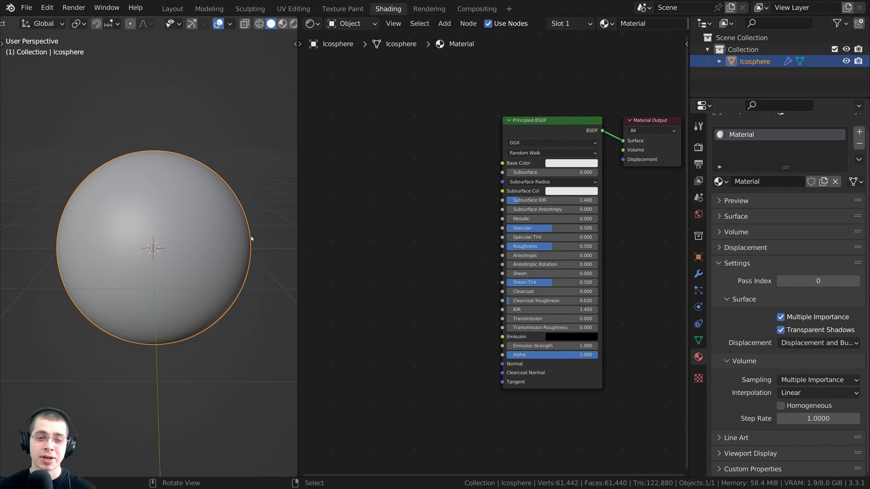
left_click_drag(296, 220, 243, 213)
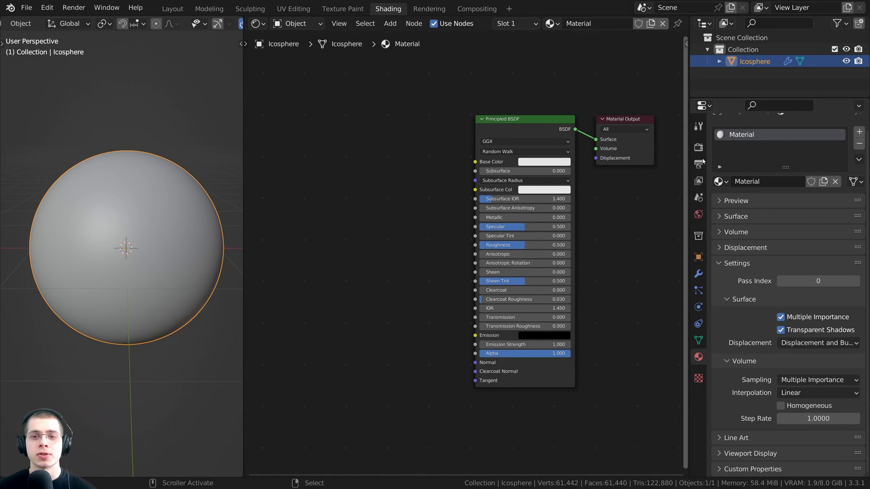
left_click_drag(688, 169, 755, 169)
Add a Noise Texture node to the material, left of the Principled BSDF node
key("shift+a")
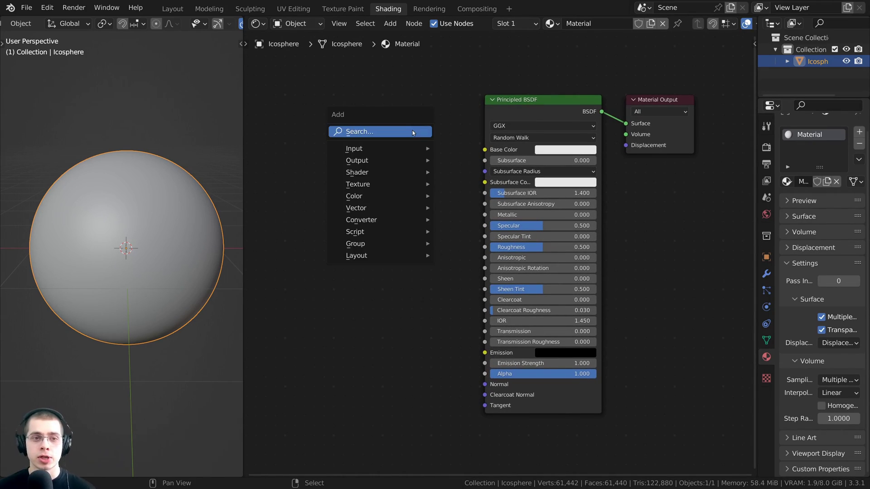
left_click(406, 131)
type("noise")
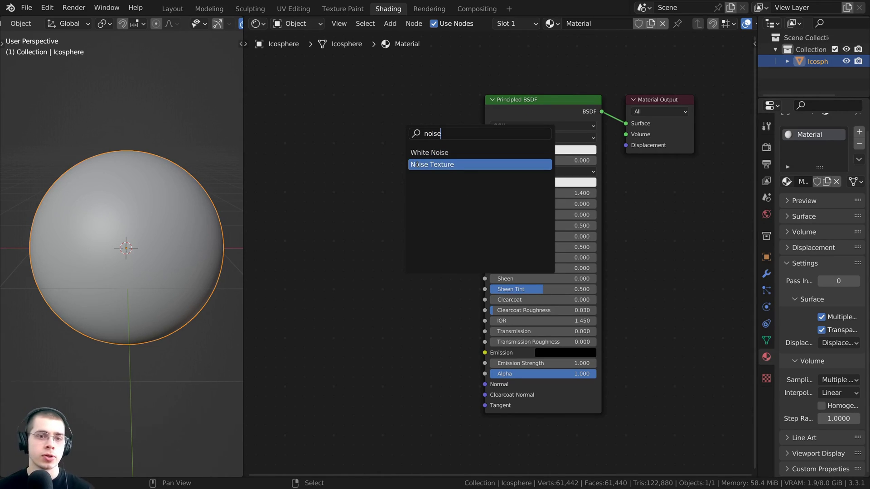
left_click(417, 164)
left_click(370, 284)
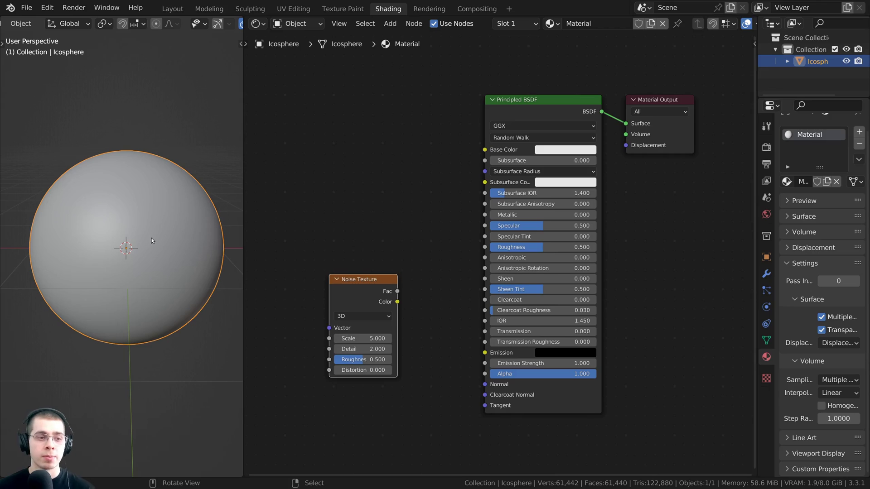
Preview the icosphere in Rendered viewport shading and return to Solid shading
scroll(134, 307, "down", 1)
key("z")
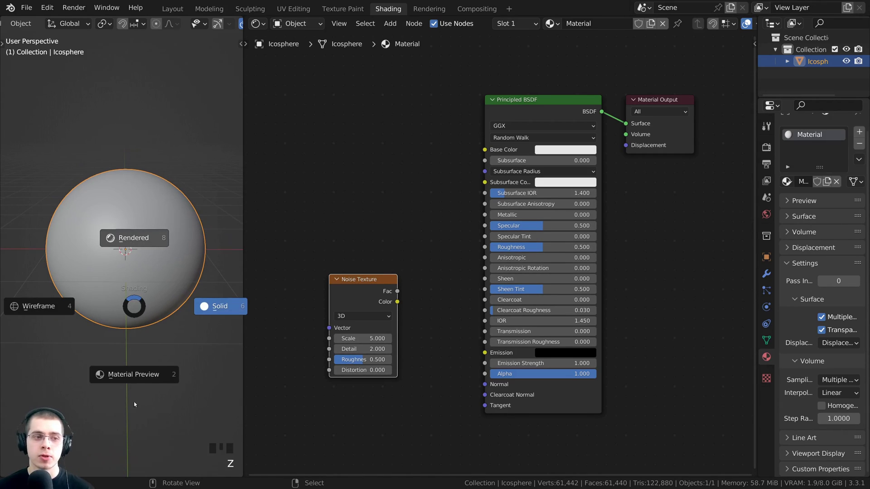
left_click(137, 187)
scroll(323, 281, "up", 1)
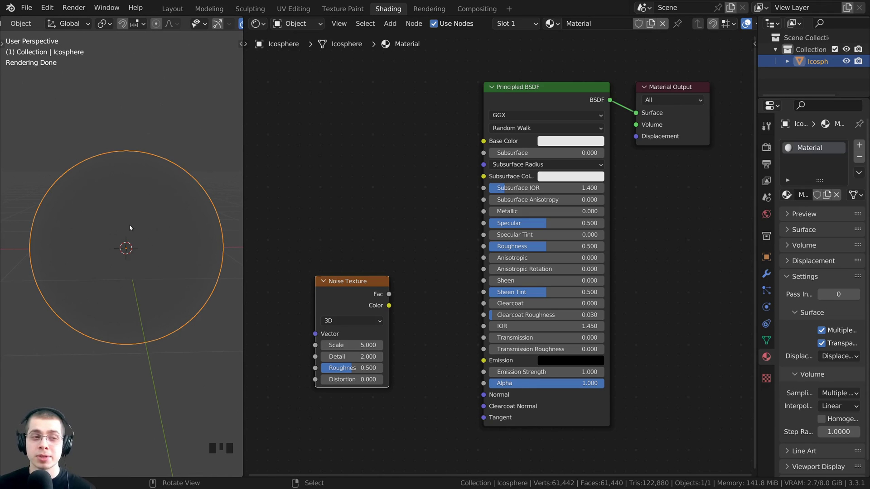
key("z")
left_click(112, 312)
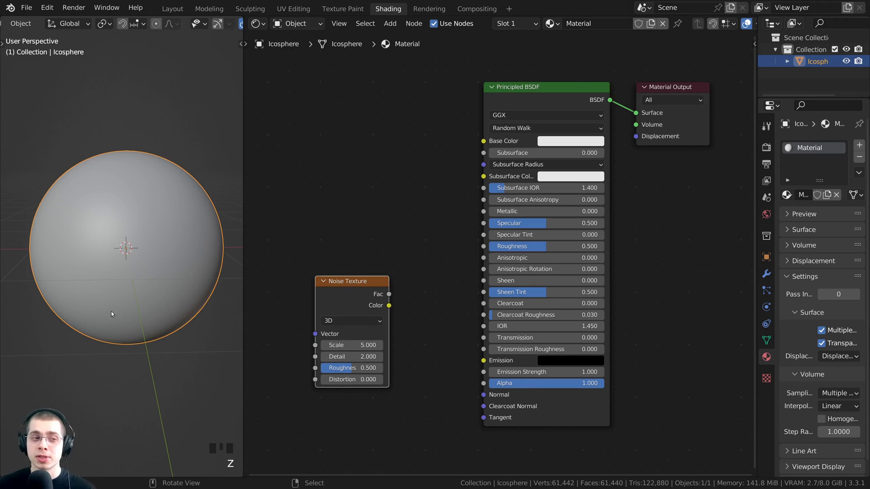
Switch the 3D viewport to Rendered shading
middle_click(135, 262)
key("z")
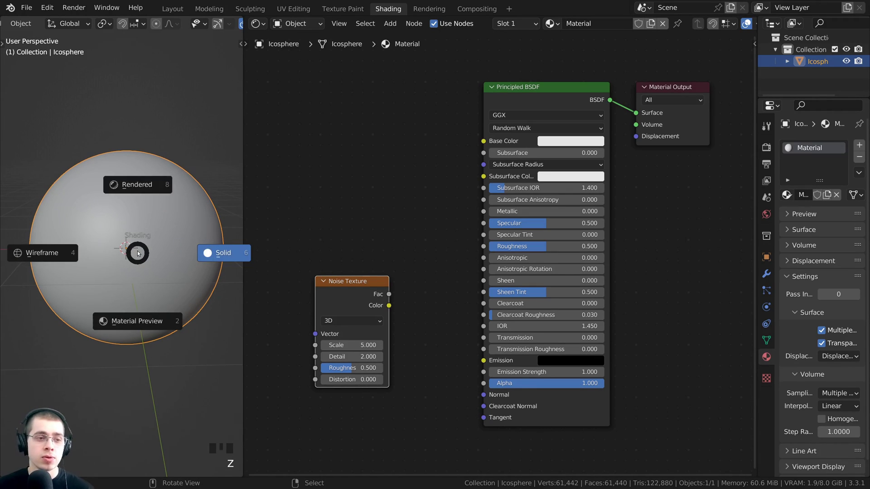
left_click(131, 186)
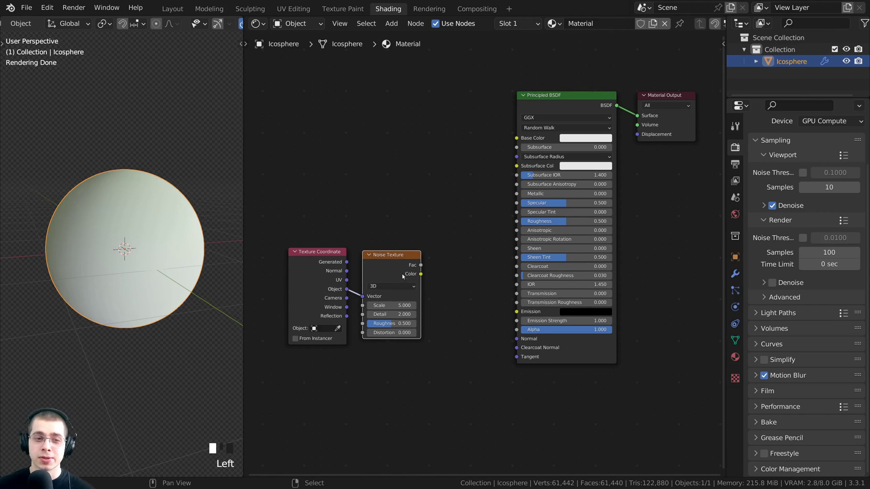
Preview the Noise Texture's output on the icosphere and restore the Principled BSDF as the material's surface
left_click(396, 267, "ctrl+shift")
middle_click_drag(385, 77, 373, 104)
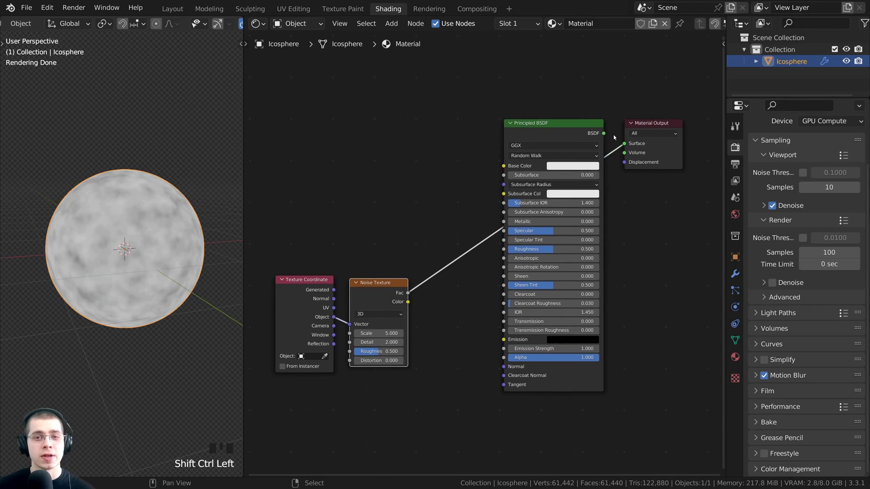
left_click(569, 128, "ctrl+shift")
Connect the Noise Texture's Fac output directly to the Material Output's Displacement input, and deselect the icosphere
middle_click_drag(427, 266, 425, 243)
scroll(410, 253, "up", 2)
left_click(376, 274)
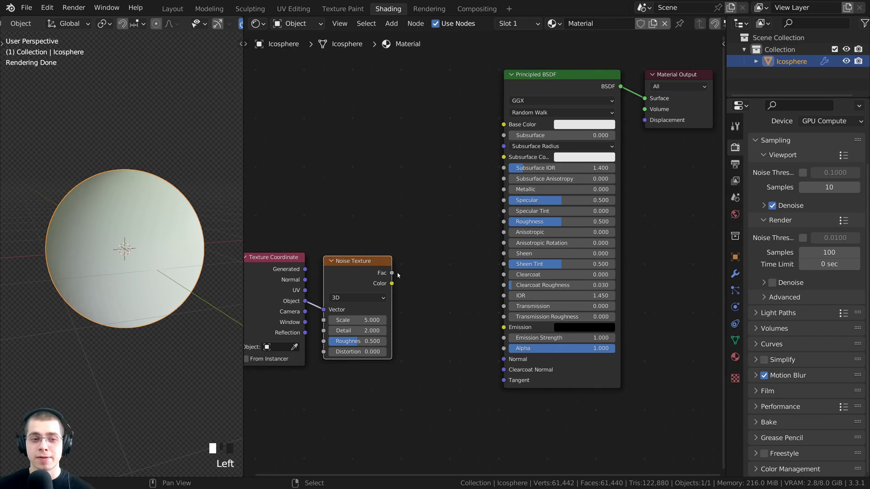
left_click_drag(391, 273, 645, 124)
middle_click_drag(136, 244, 179, 305)
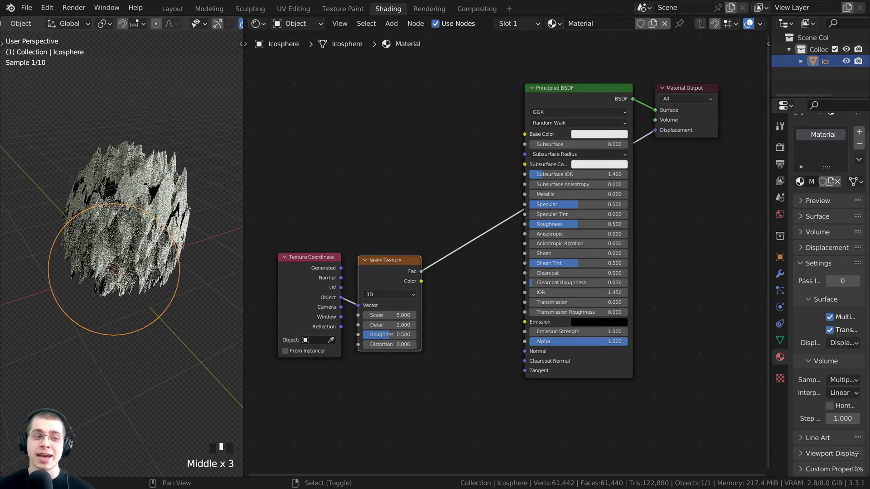
scroll(27, 243, "up", 2)
scroll(109, 258, "down", 2)
key("a")
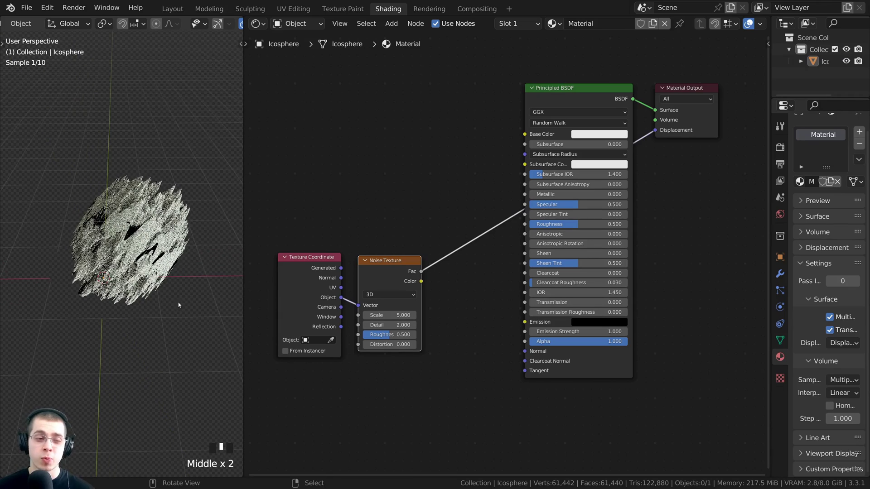
scroll(373, 264, "down", 2)
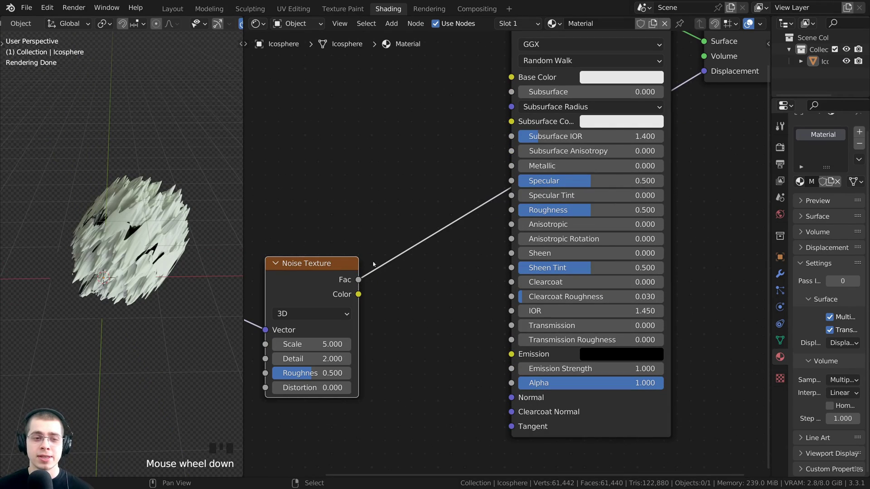
Examine the direct link from the Noise Texture's Fac output to the Material Output's Displacement input
left_click_drag(359, 279, 354, 191)
scroll(488, 178, "down", 2)
middle_click_drag(612, 157, 471, 219)
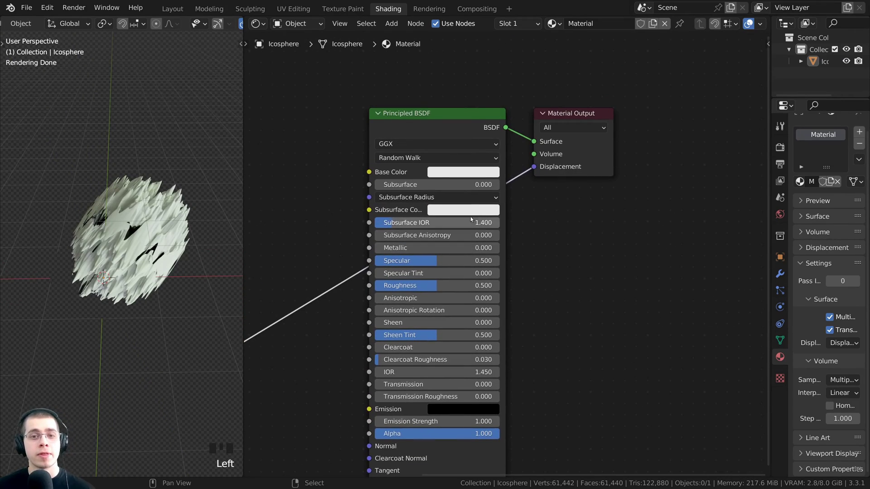
mouse_move(534, 167)
left_mouse_down()
mouse_move(523, 170)
mouse_move(534, 167)
left_mouse_up()
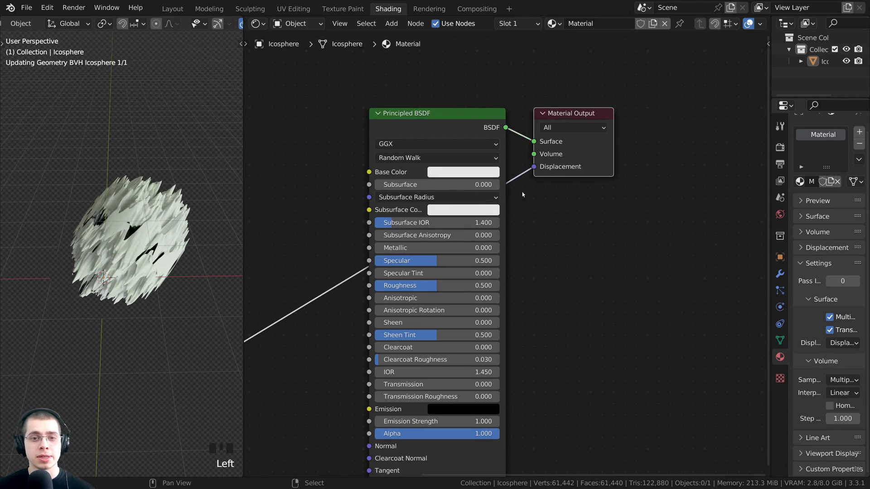
scroll(522, 195, "up", 3)
middle_click_drag(452, 277, 562, 215)
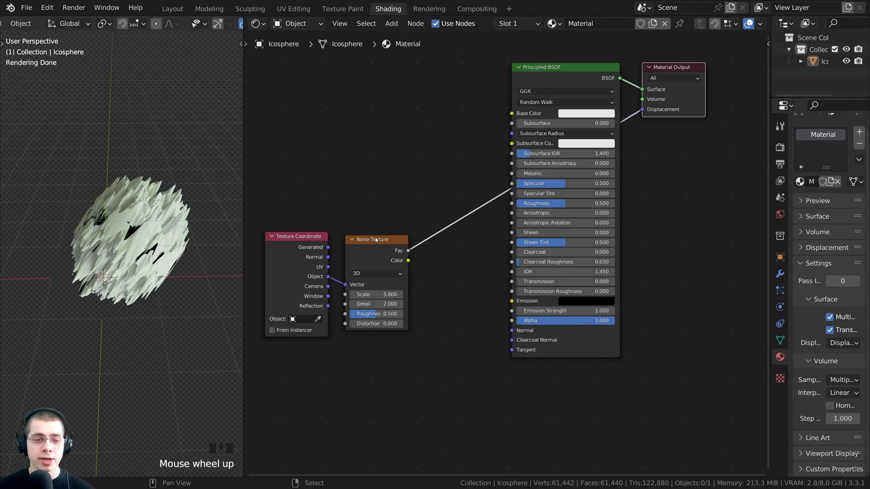
left_click(378, 258)
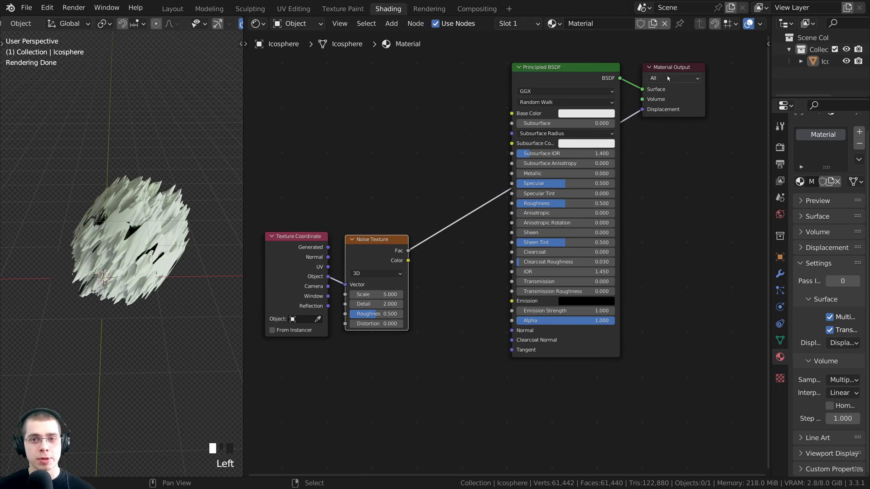
Add a Displacement node on the link between the Noise Texture and the Material Output
middle_click_drag(473, 133, 471, 134)
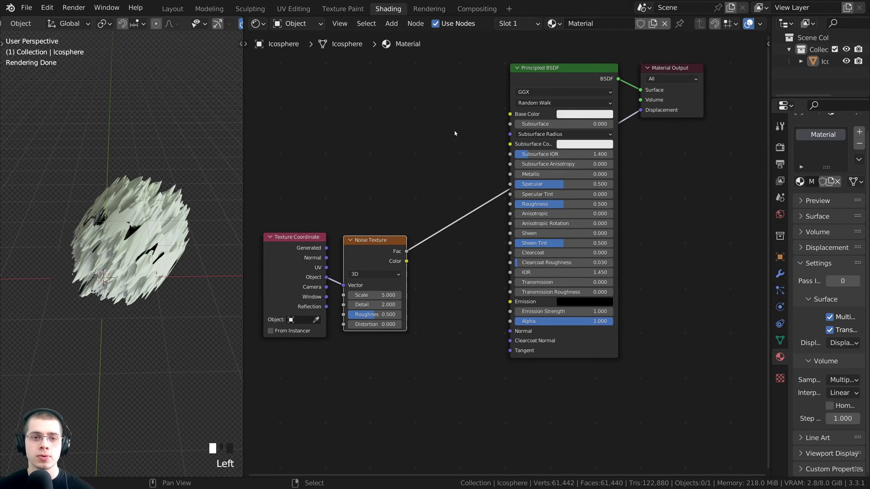
key("shift+a")
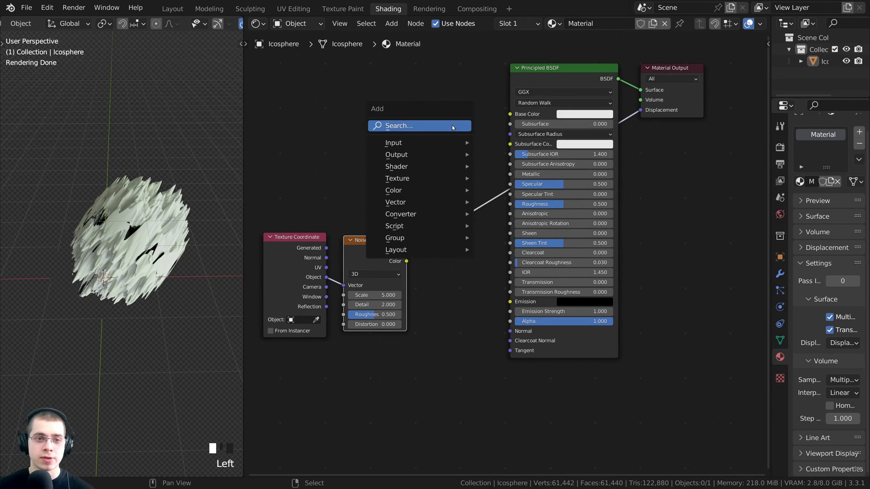
left_click(452, 125)
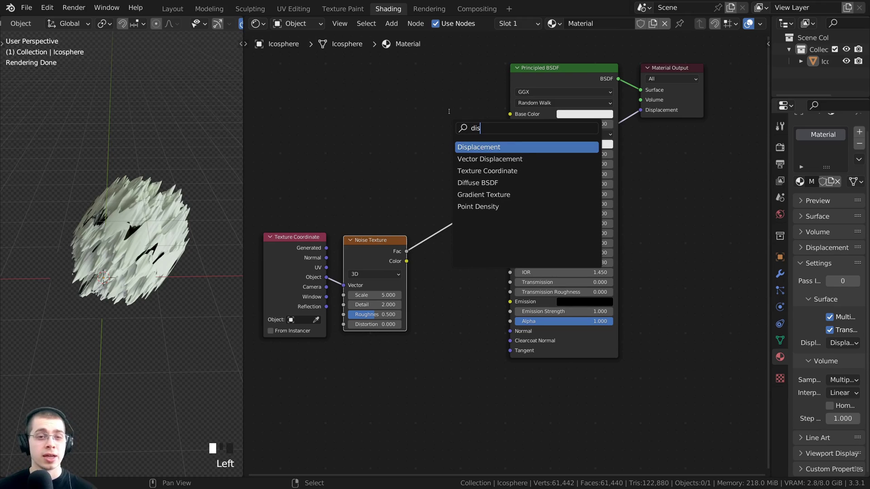
left_click(469, 147)
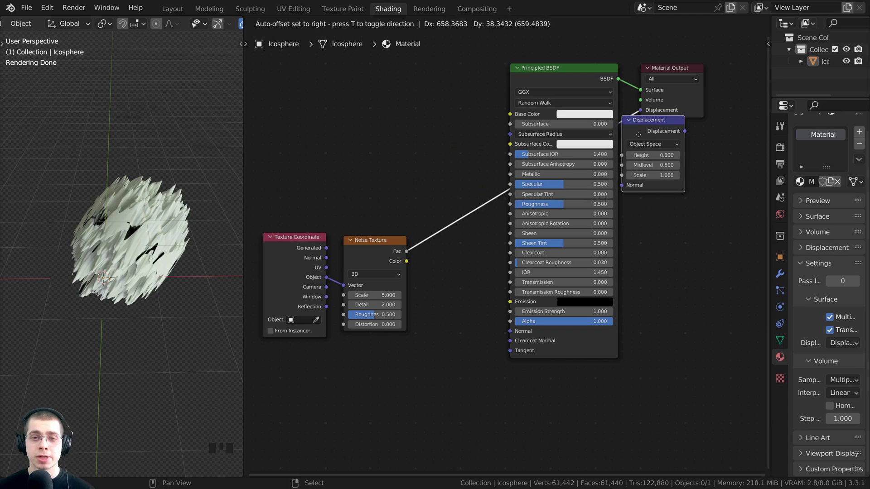
left_click(473, 176)
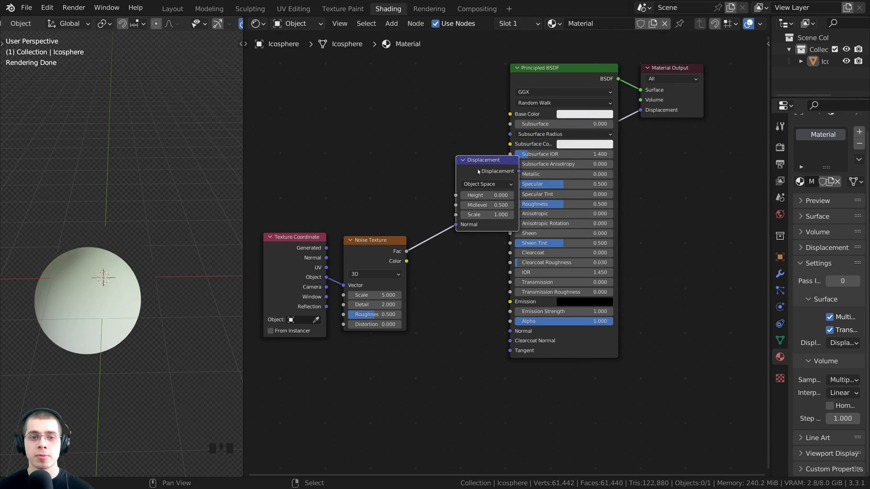
Move the Displacement node below the Principled BSDF, shift the Principled BSDF slightly upwards, and select the icosphere
left_click_drag(472, 177, 563, 386)
left_click_drag(551, 68, 534, 46)
middle_click_drag(525, 223, 523, 186)
middle_click_drag(156, 246, 178, 223)
scroll(179, 223, "up", 2)
right_click(160, 186)
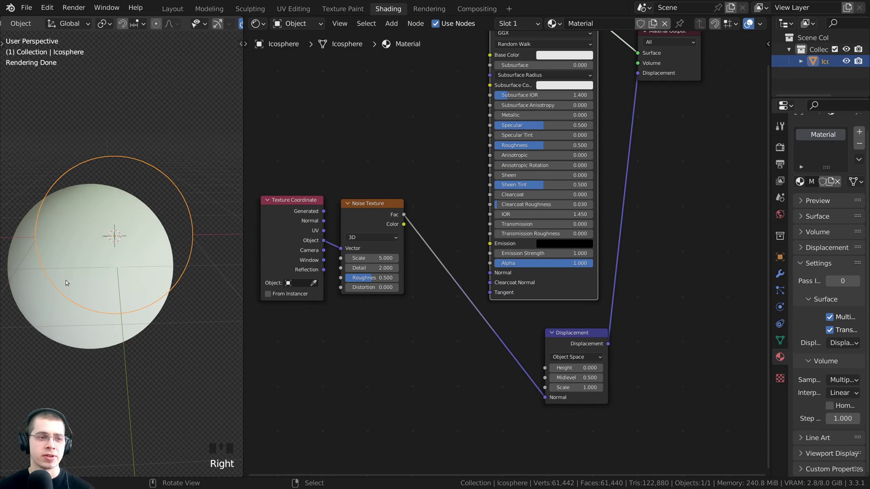
Reconnect the Noise Texture's Fac link from the Displacement node's Normal input to its Height input
middle_click_drag(353, 239, 383, 188)
scroll(383, 188, "up", 1)
scroll(480, 279, "up", 1)
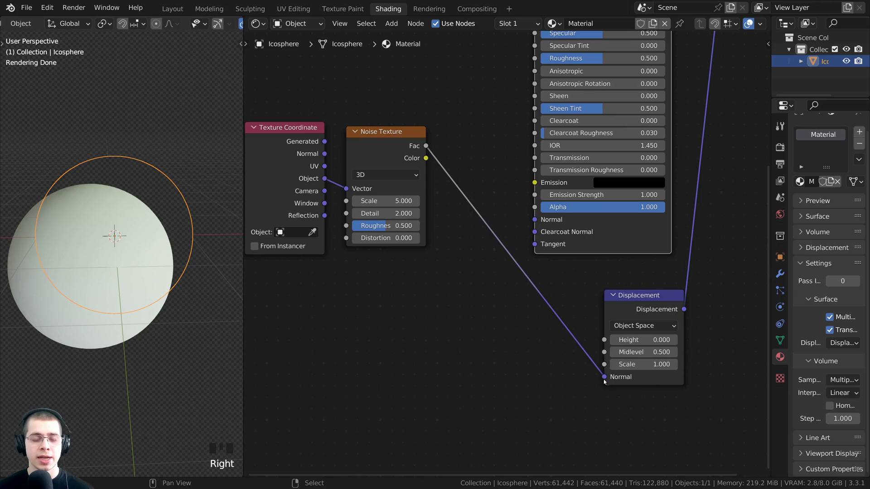
left_click_drag(604, 377, 604, 342)
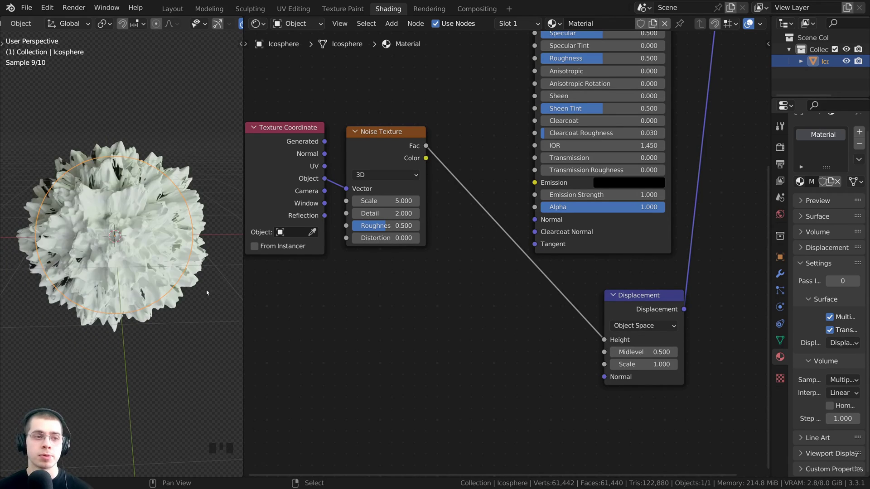
Deselect the icosphere and examine its displaced surface and the node setup behind it
key("a")
mouse_move(128, 251)
middle_mouse_down()
mouse_move(85, 286)
mouse_move(113, 254)
middle_mouse_up()
scroll(84, 286, "up", 1)
scroll(113, 253, "up", 4, "shift")
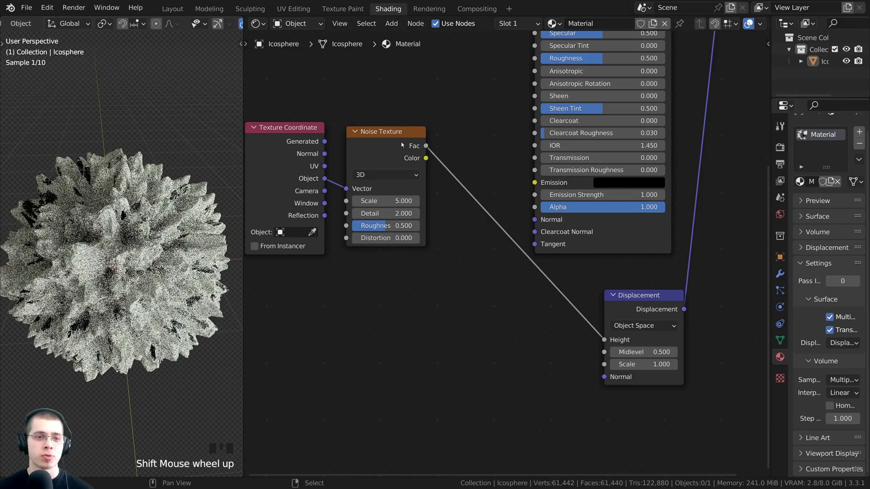
left_click_drag(398, 145, 390, 146)
scroll(154, 218, "down", 2)
middle_click_drag(154, 217, 158, 200)
middle_click_drag(159, 199, 181, 203)
scroll(159, 217, "up", 2)
middle_click_drag(521, 156, 503, 226)
scroll(503, 226, "down", 4)
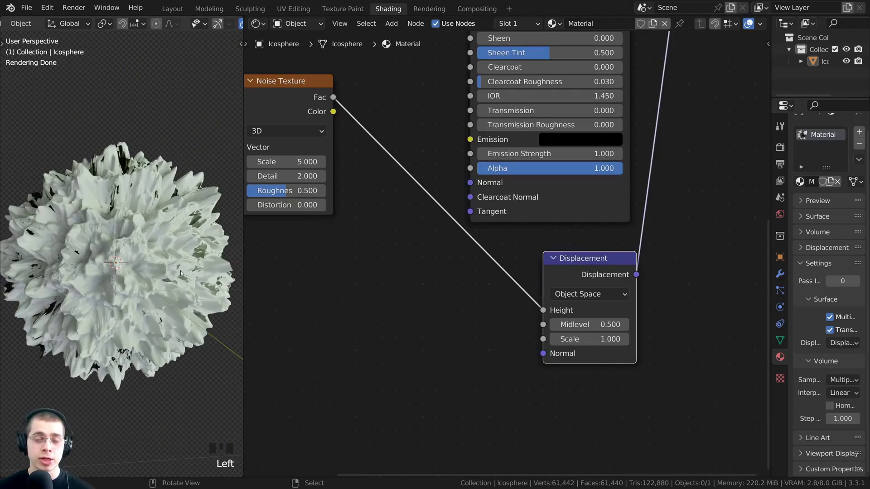
Set the Displacement node's Scale to 0.1
left_click_drag(588, 338, 550, 338, "shift")
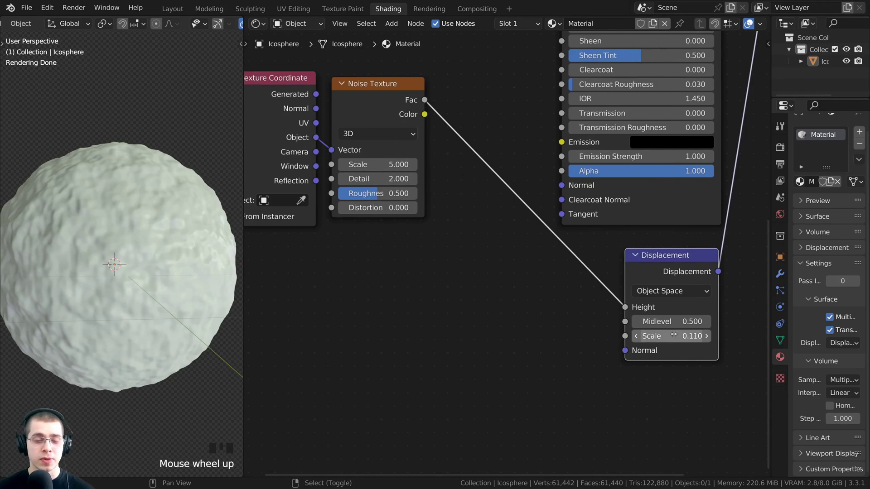
left_click(678, 335)
key("BackSpace")
key("Return")
middle_click_drag(181, 290, 114, 244)
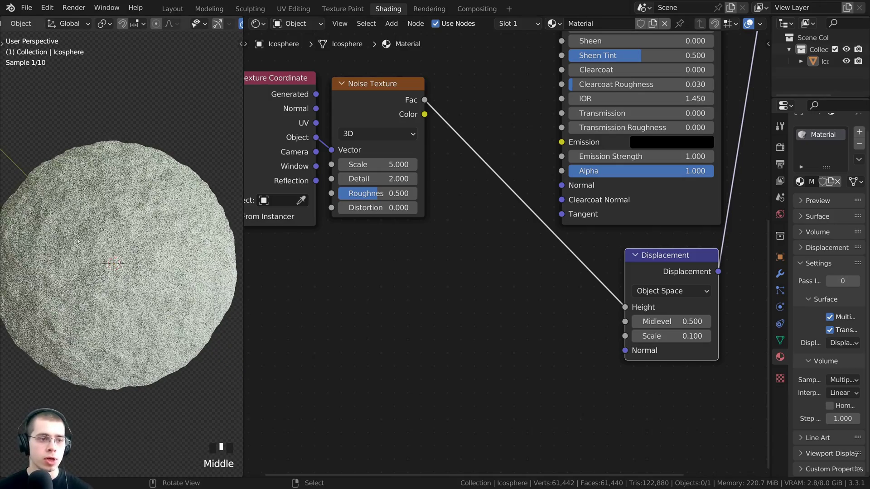
scroll(355, 273, "up", 1)
Raise the Displacement node's Scale to 0.770
middle_click_drag(356, 274, 358, 322)
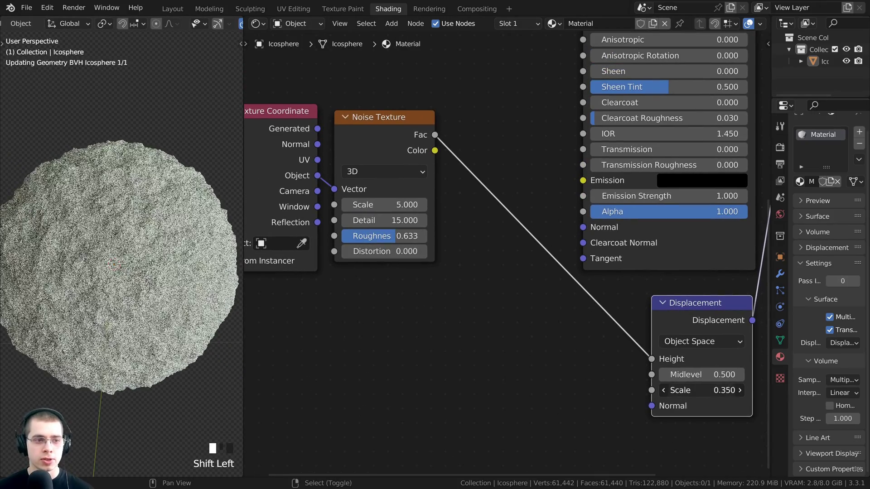
left_click_drag(700, 390, 602, 369, "shift")
middle_click_drag(122, 267, 150, 272)
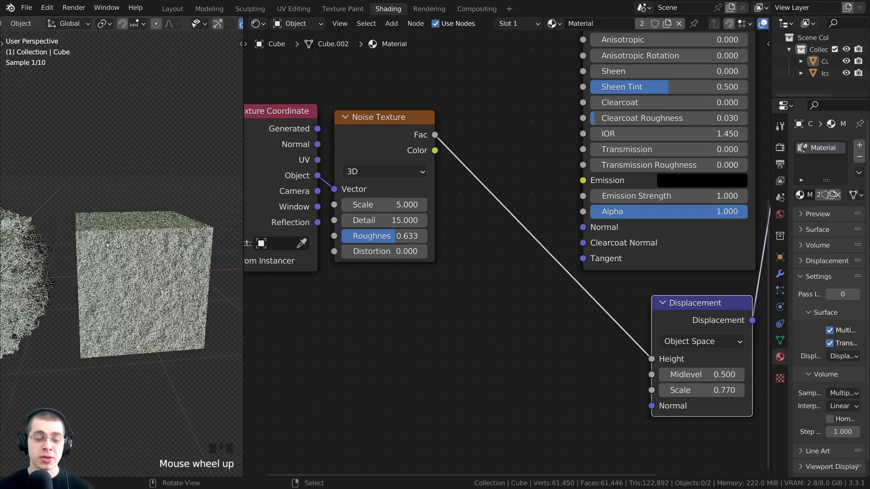
Select the cube beside the icosphere and enter Edit Mode
middle_click_drag(107, 245, 127, 236)
left_click(114, 245)
scroll(113, 245, "up", 4)
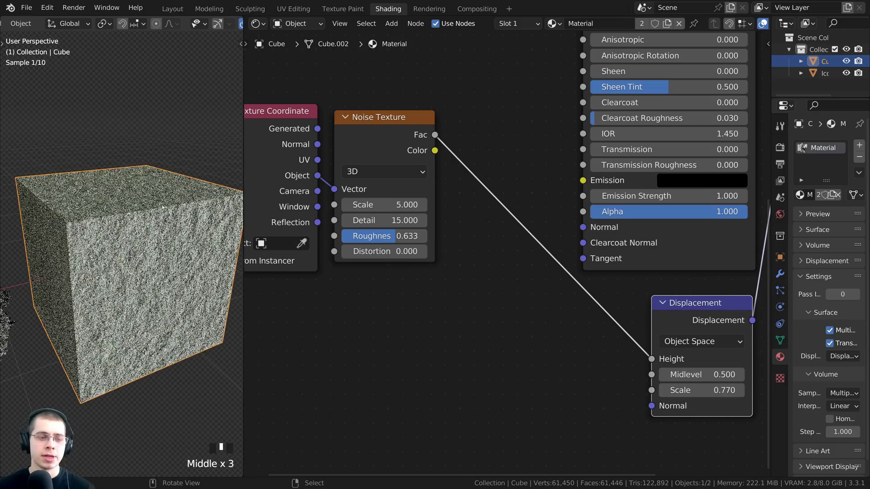
key("Tab")
middle_click_drag(210, 206, 142, 228, "shift")
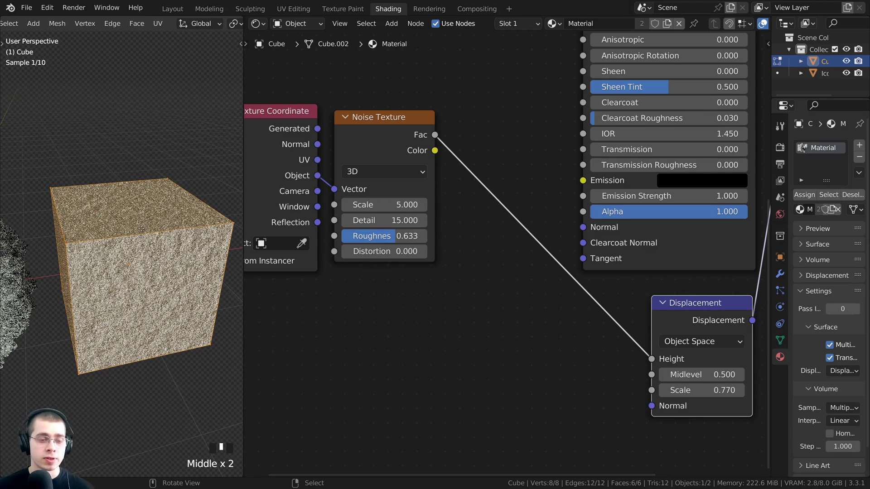
Subdivide the cube's whole mesh six times and return to Object Mode
right_click(140, 162)
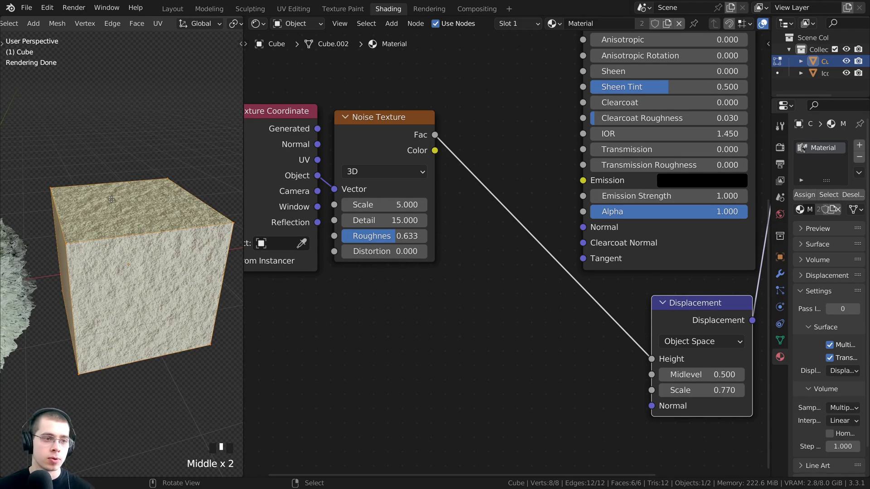
right_click(111, 200)
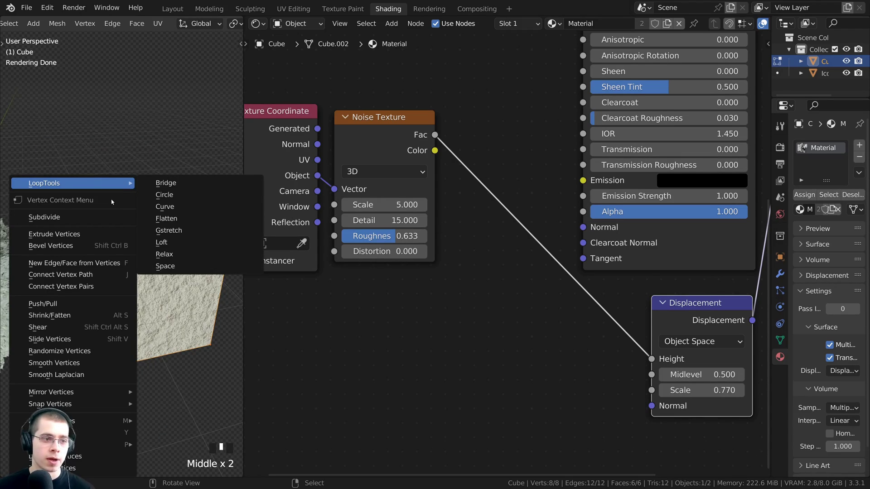
left_click(52, 221)
key("w")
key("w")
key("w")
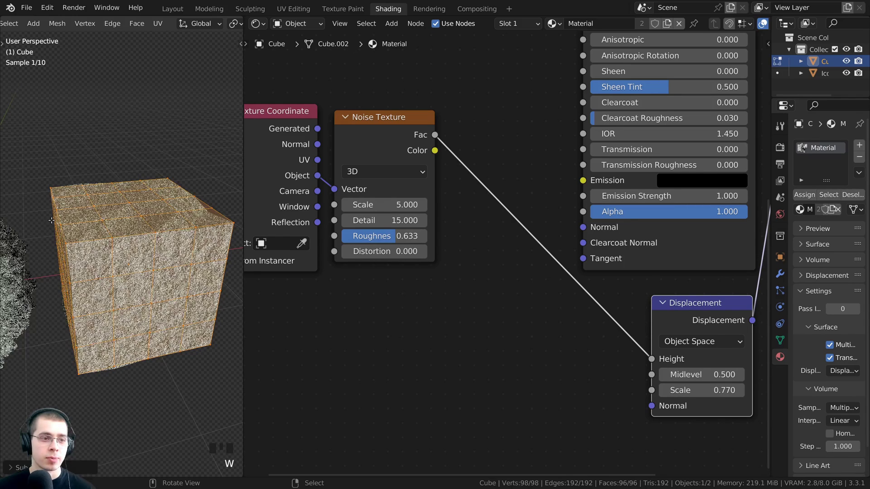
key("w")
left_click(52, 221)
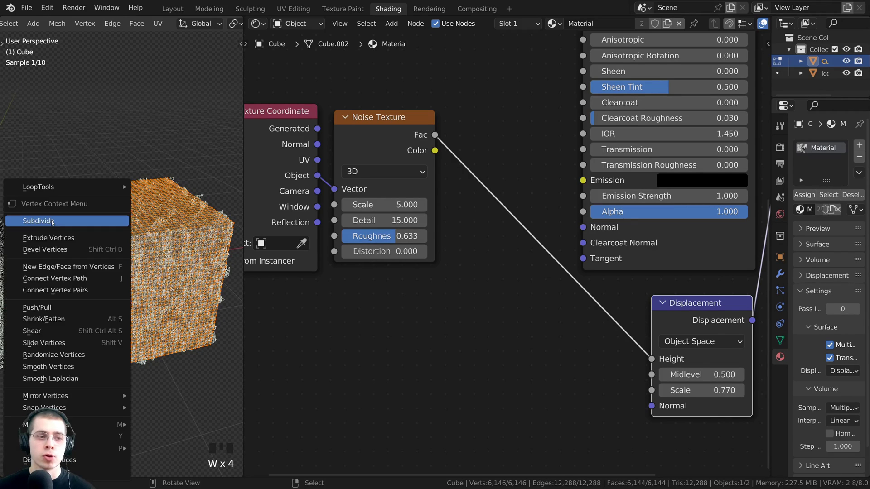
key("w")
left_click(52, 221)
mouse_move(135, 240)
middle_mouse_down()
mouse_move(179, 196)
mouse_move(154, 208)
mouse_move(166, 237)
mouse_move(151, 233)
middle_mouse_up()
key("Tab")
scroll(179, 195, "up", 4)
key("Tab")
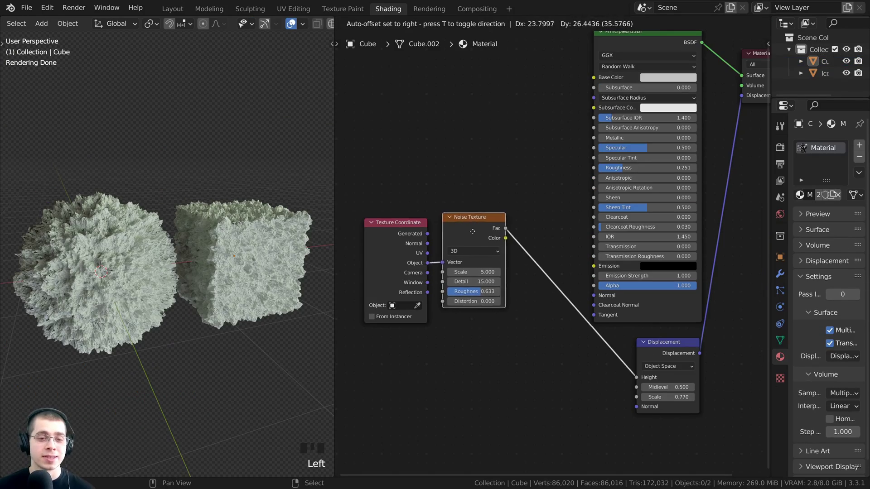
left_click_drag(476, 241, 467, 242)
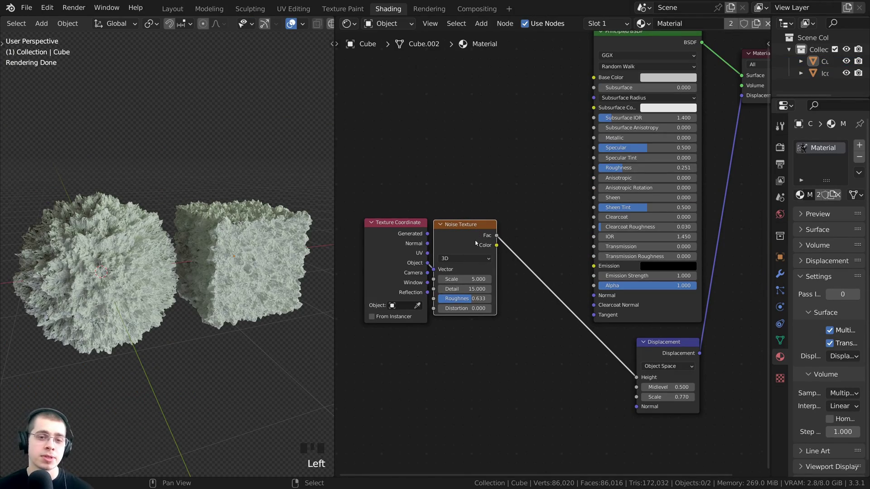
left_click(474, 206)
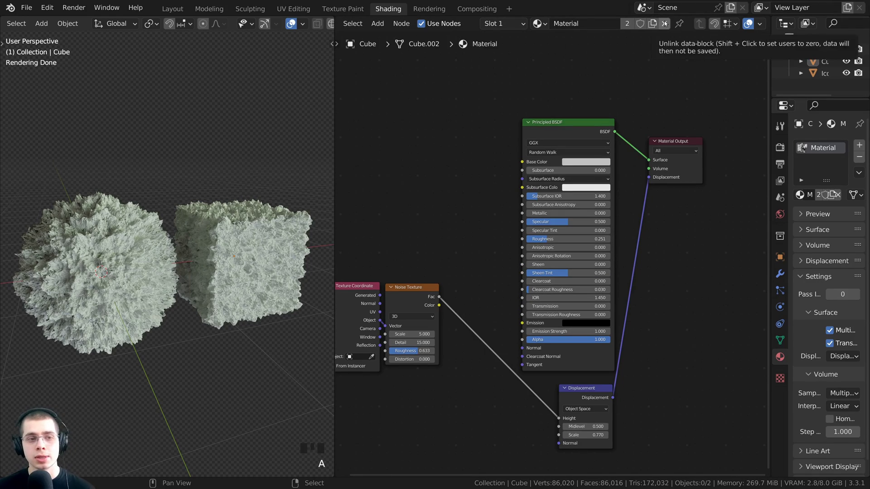
left_click(665, 24)
right_click(144, 252)
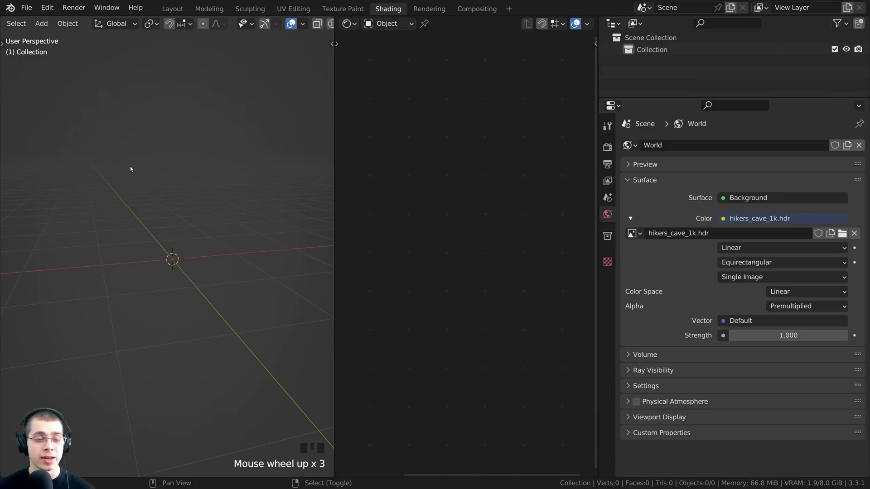
Add a plane at the world origin and enter Edit Mode with its whole mesh selected
key("shift+a")
mouse_move(97, 167)
left_click(179, 167)
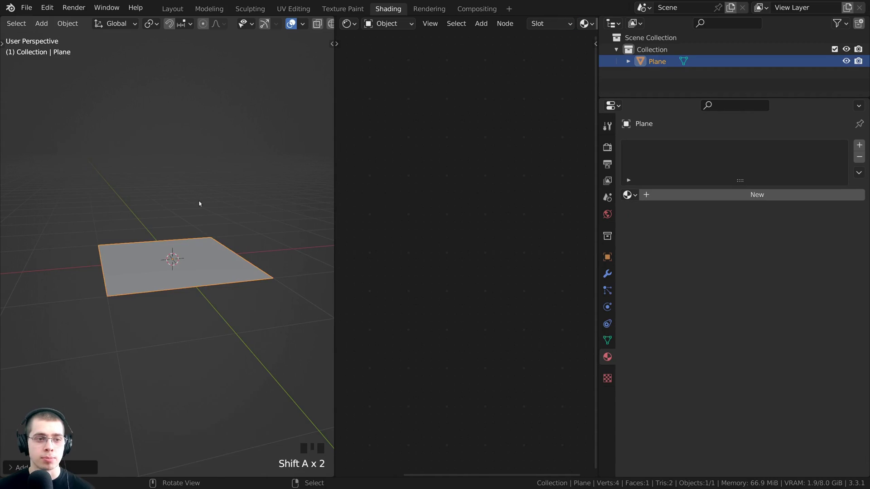
scroll(209, 211, "up", 3)
middle_click_drag(145, 218, 215, 155, "shift")
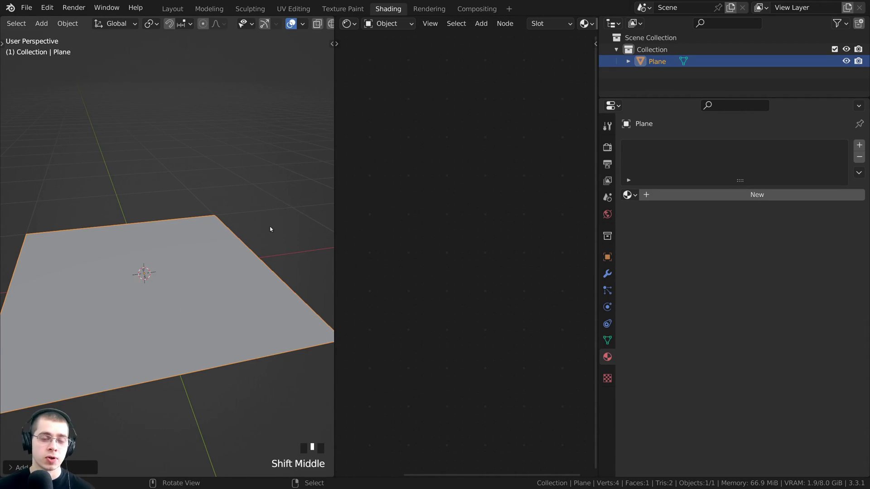
key("Tab")
middle_click_drag(206, 203, 213, 196, "shift")
scroll(214, 195, "down", 2)
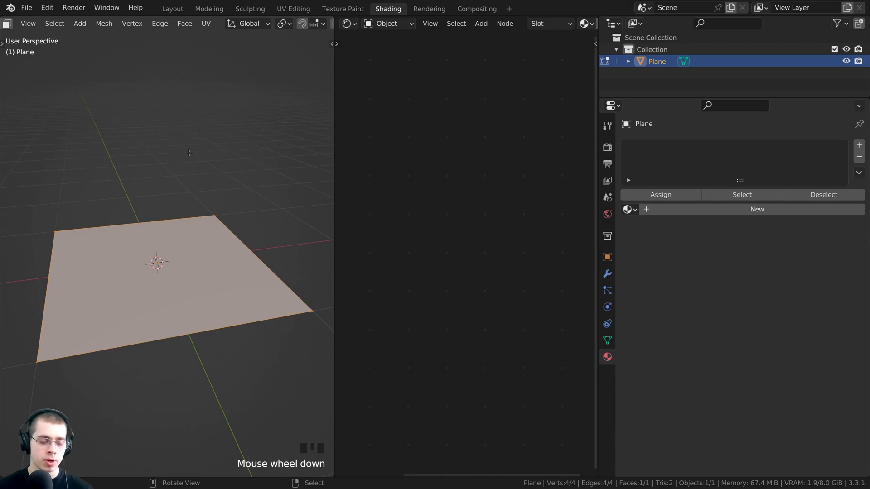
key("Tab")
key("Tab")
middle_click_drag(170, 155, 158, 164)
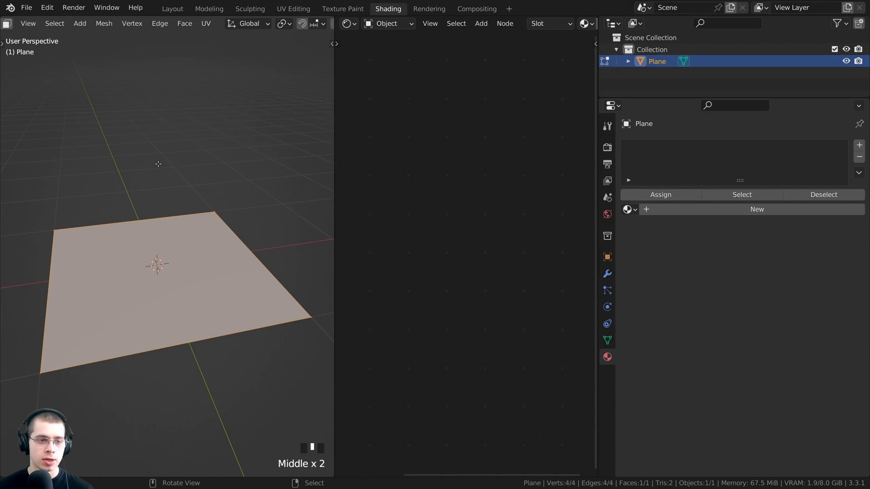
Subdivide the plane's whole mesh seven times and return to Object Mode
right_click(158, 164)
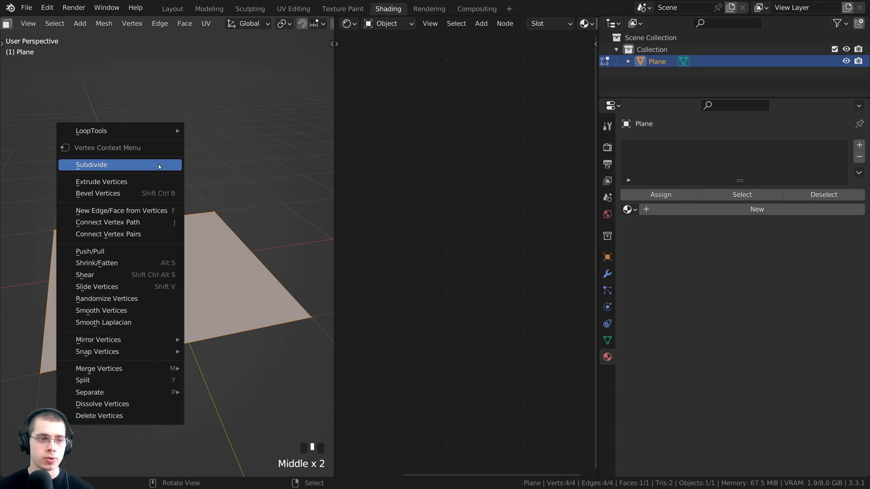
left_click(127, 165)
key("w")
left_click(128, 165)
key("w")
left_click(127, 165)
key("w")
left_click(127, 165)
key("w")
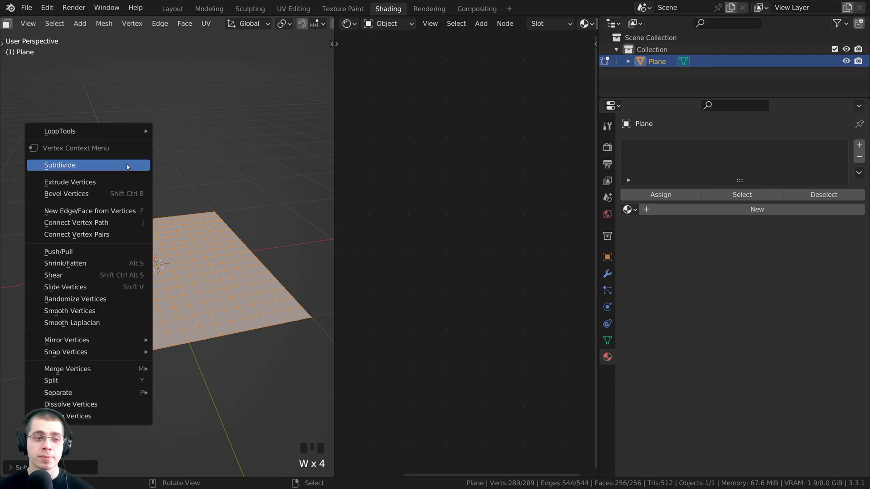
left_click(127, 165)
key("w")
left_click(127, 164)
key("w")
left_click(127, 165)
key("w")
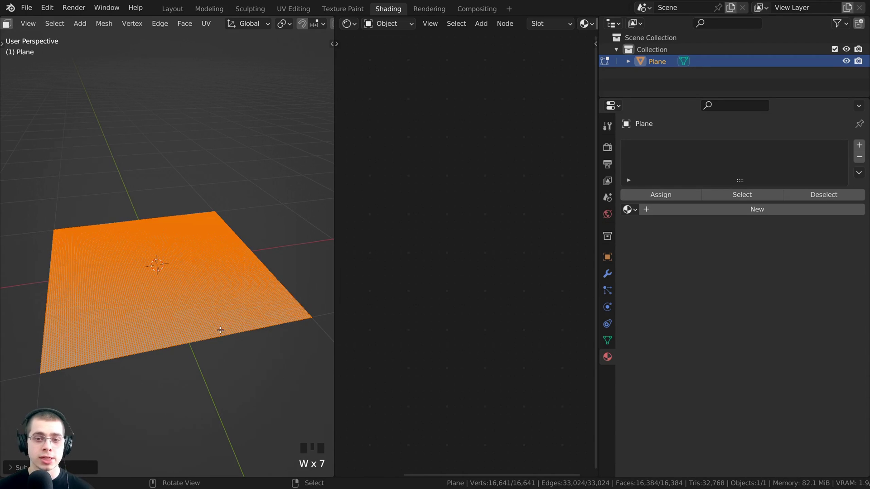
key("Tab")
Add a Subdivision Surface modifier to the plane and set its Levels Viewport to 2
left_click(603, 276)
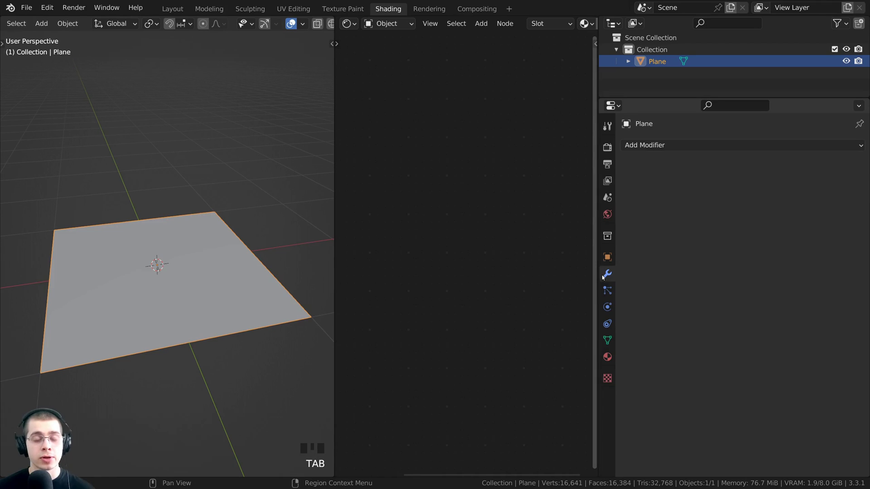
left_click(634, 146)
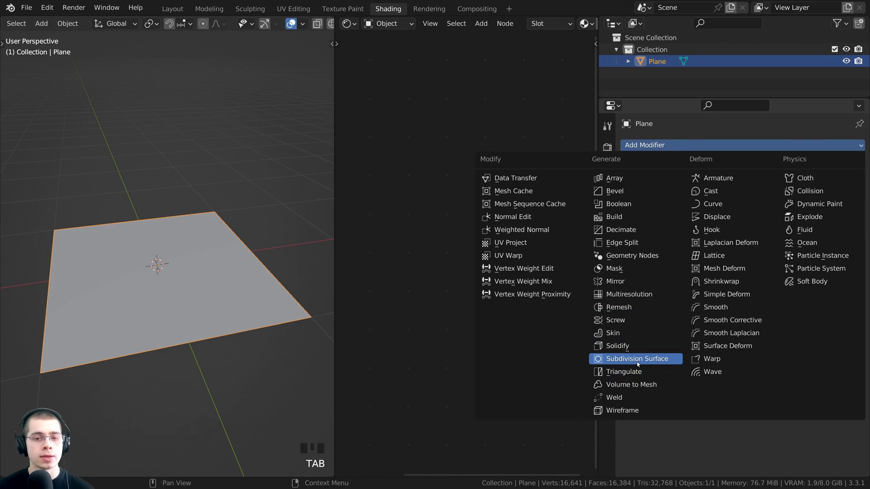
left_click(625, 357)
left_click(842, 225)
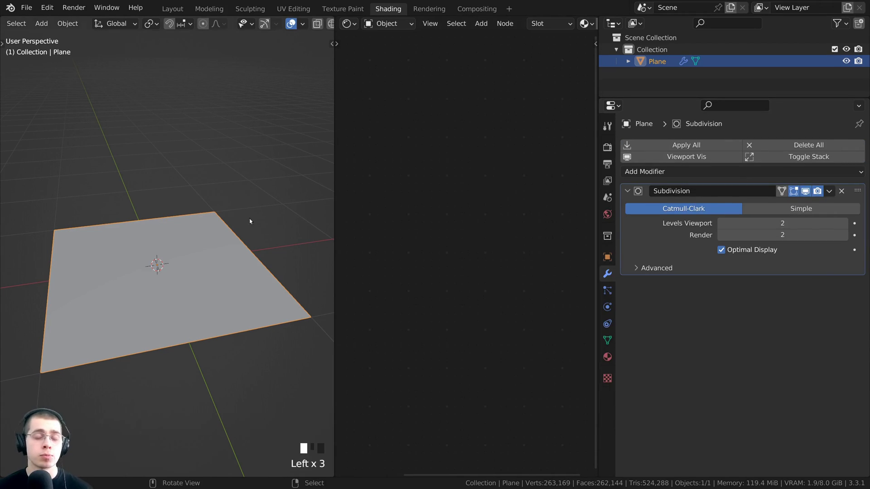
middle_click_drag(249, 219, 130, 281)
Choose Cycles as the scene's render engine
left_click(607, 147)
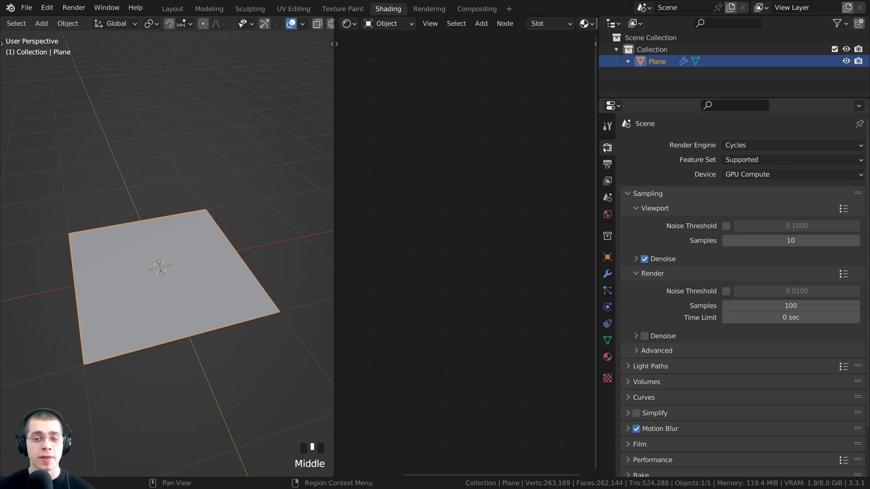
left_click(737, 145)
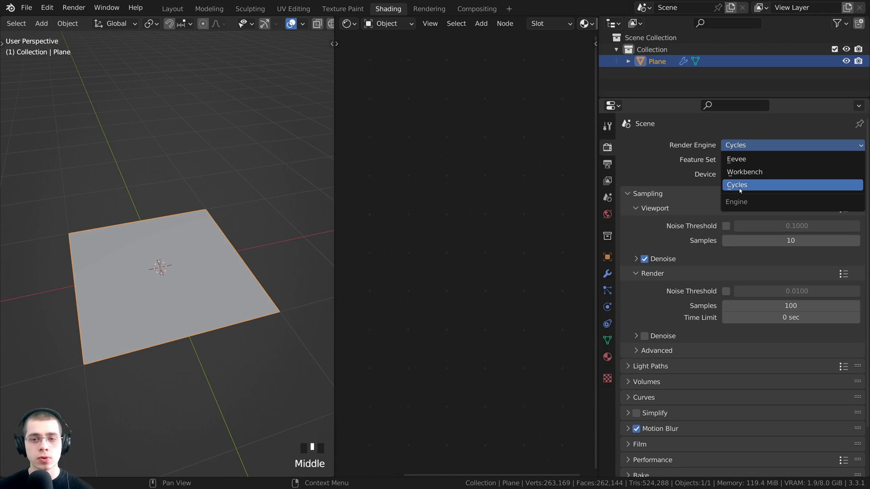
left_click(738, 187)
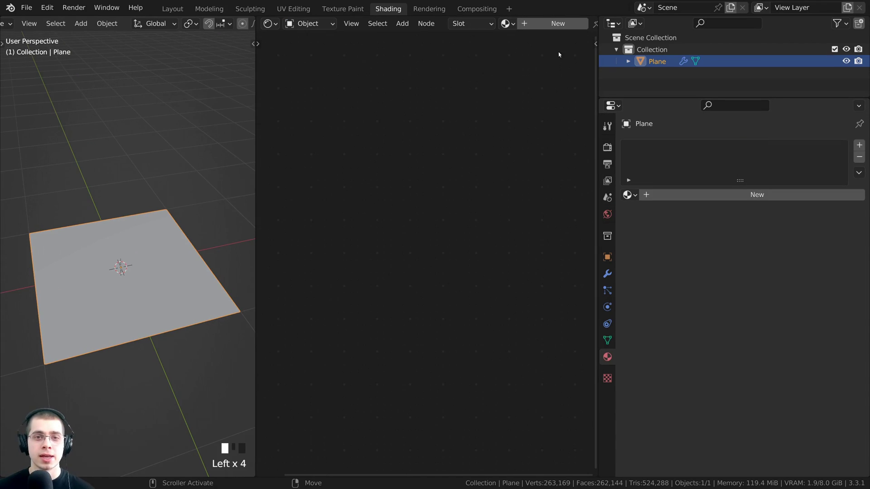
Widen the node editor, create a new material on the plane and select its Principled BSDF node
left_click_drag(596, 54, 627, 54)
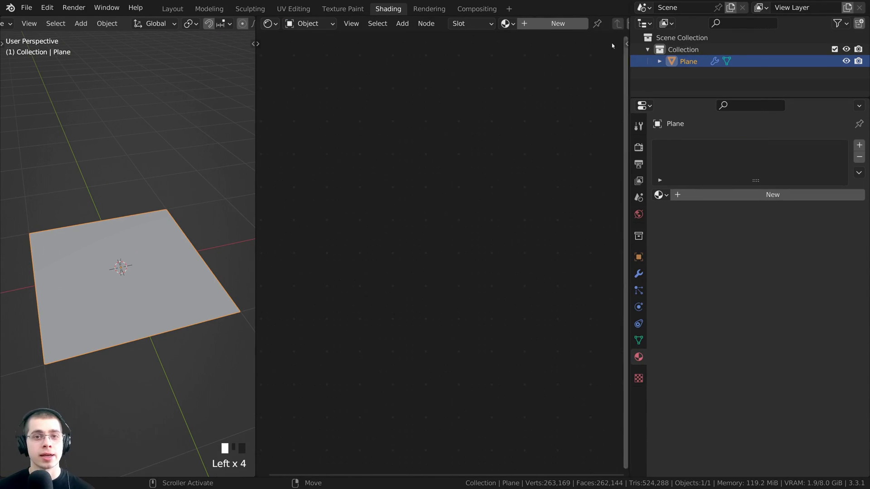
left_click(553, 23)
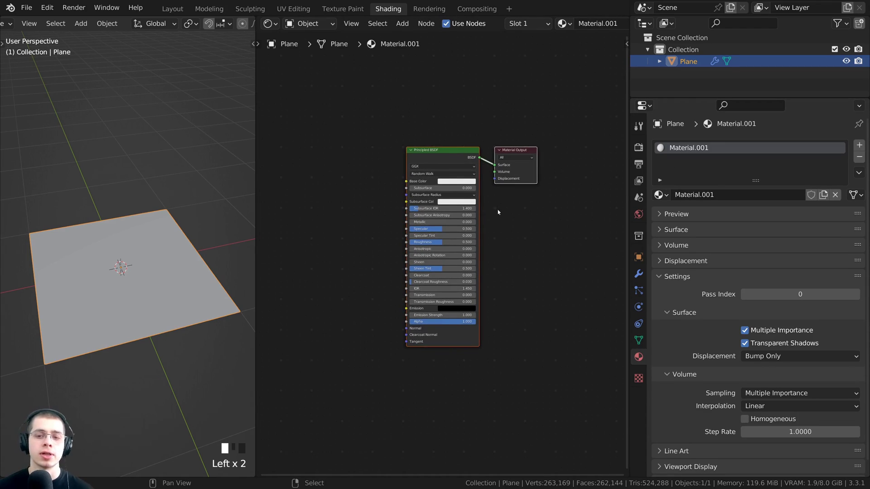
scroll(498, 212, "up", 1)
scroll(693, 306, "down", 1)
scroll(480, 154, "up", 1)
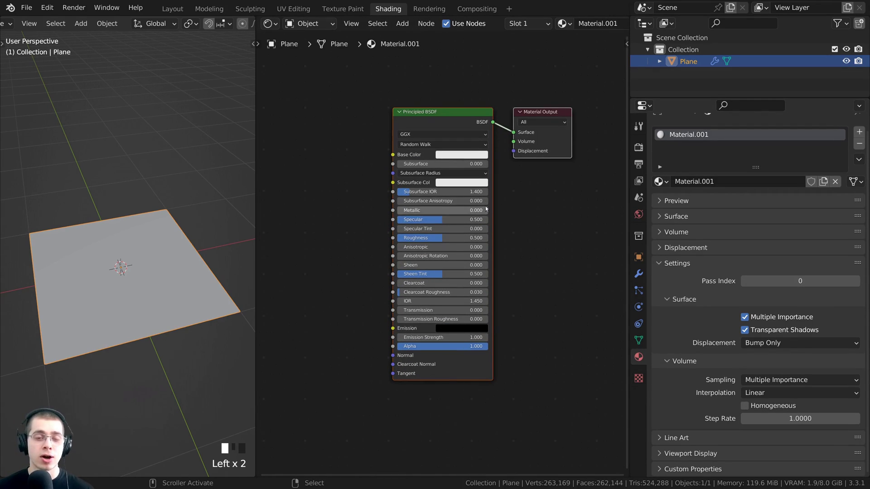
left_click(452, 116)
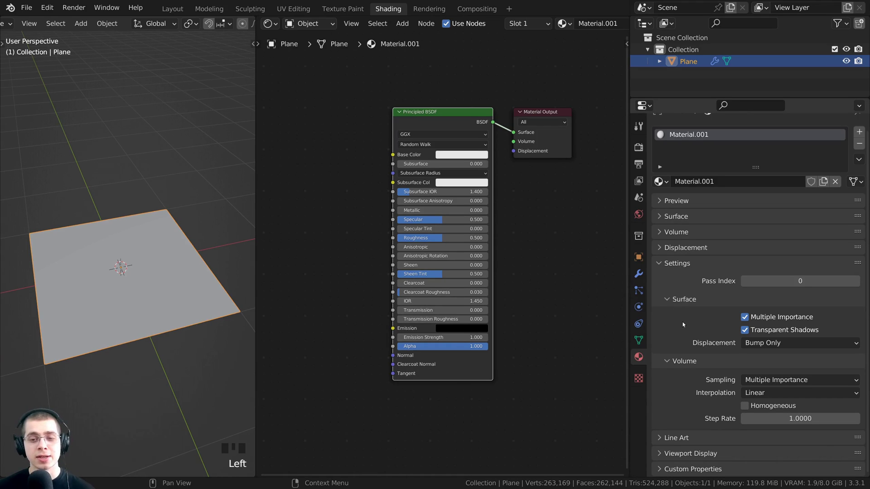
Set the material's surface displacement method to Displacement and Bump and show the viewport in Rendered shading
left_click(754, 345)
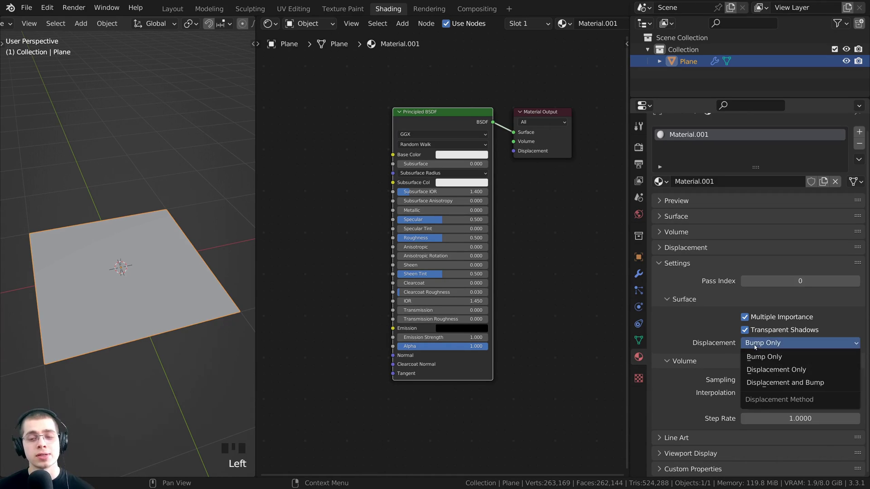
left_click(773, 384)
key("z")
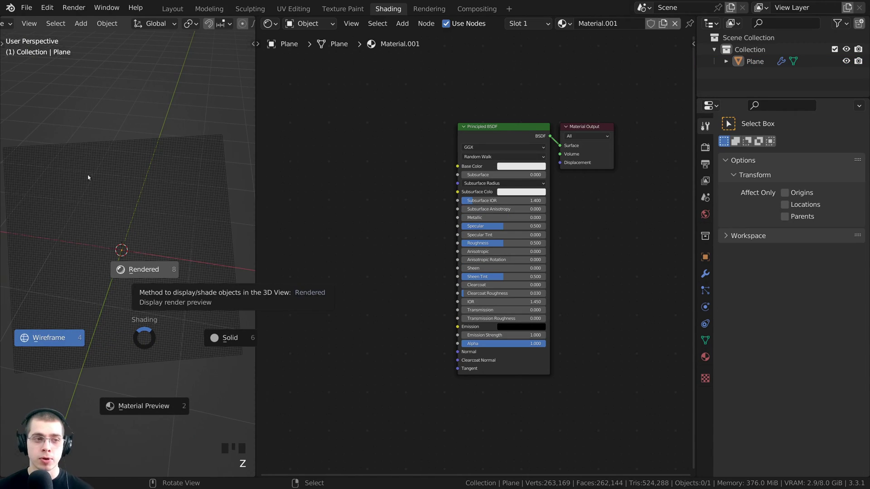
left_click(88, 177)
middle_click_drag(89, 177, 159, 175, "shift")
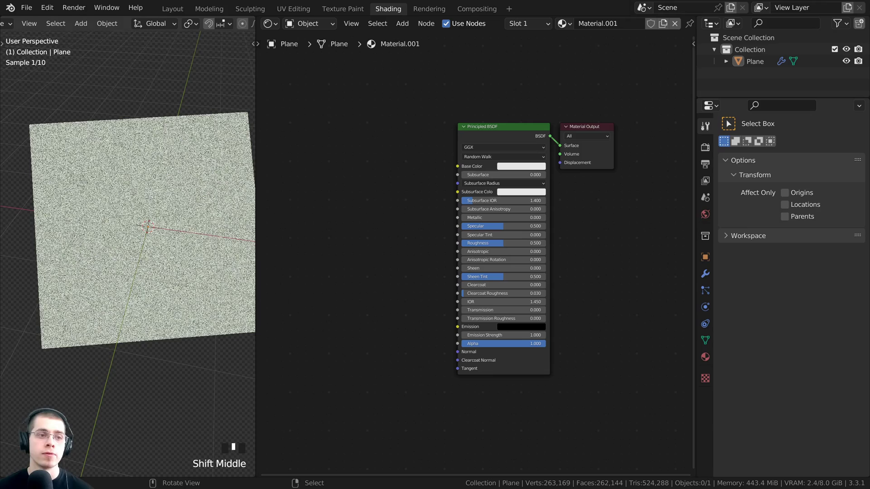
Bring the Bricks05_col.jpg image into the node editor and place its node before the Principled BSDF node
left_click_drag(161, 400, 339, 161)
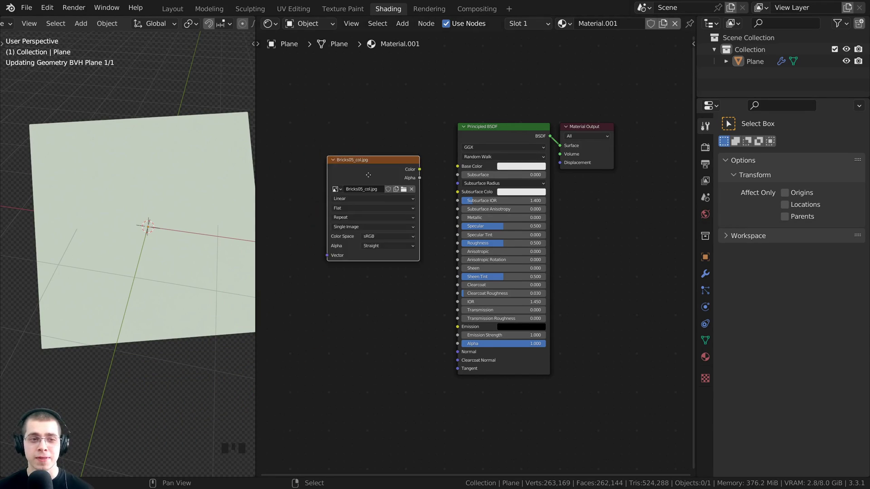
middle_click_drag(366, 173, 392, 185)
left_click_drag(376, 174, 361, 162)
scroll(319, 139, "up", 2)
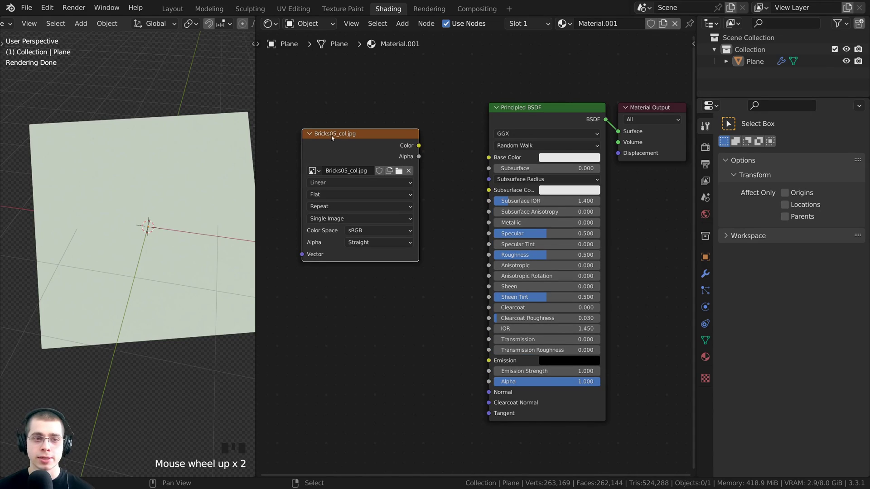
middle_click_drag(332, 138, 374, 184)
left_click_drag(374, 184, 342, 187)
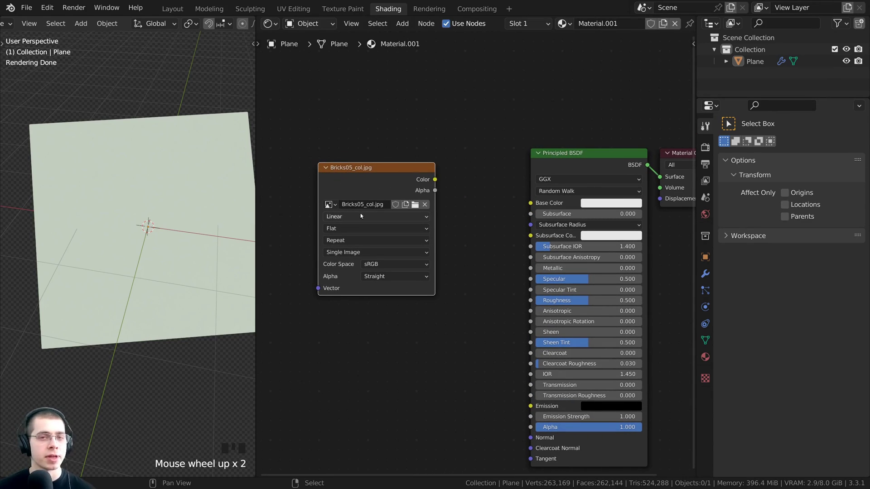
Connect the Color output of Bricks05_col.jpg to the Base Color of the Principled BSDF and view the textured plane
left_click_drag(432, 181, 531, 204)
left_click_drag(379, 180, 374, 180)
scroll(238, 259, "down", 1)
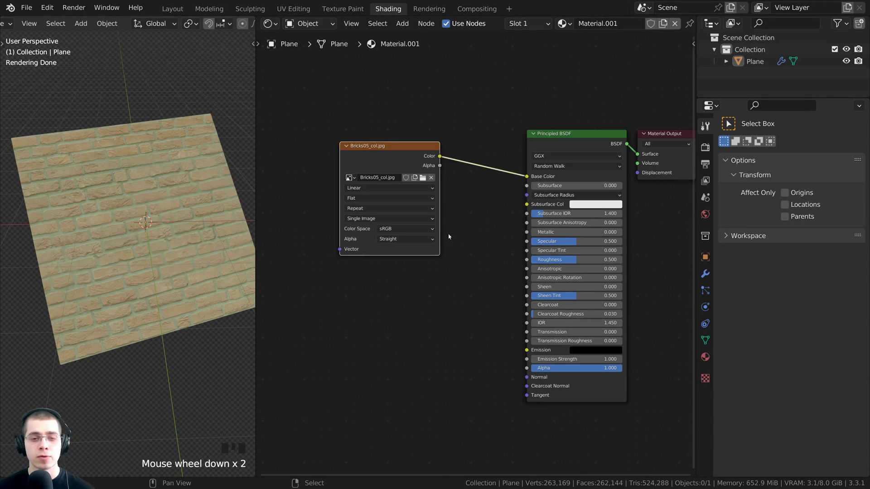
scroll(453, 235, "up", 1)
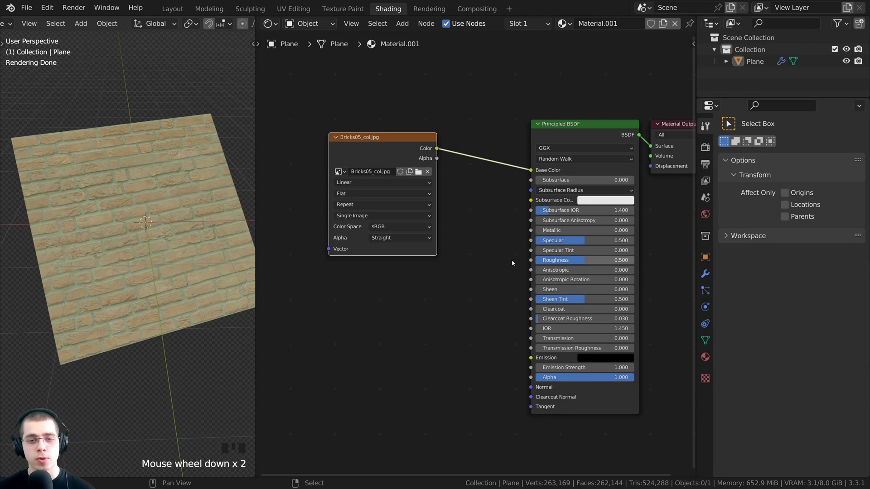
scroll(454, 401, "down", 2)
middle_click_drag(455, 401, 441, 342)
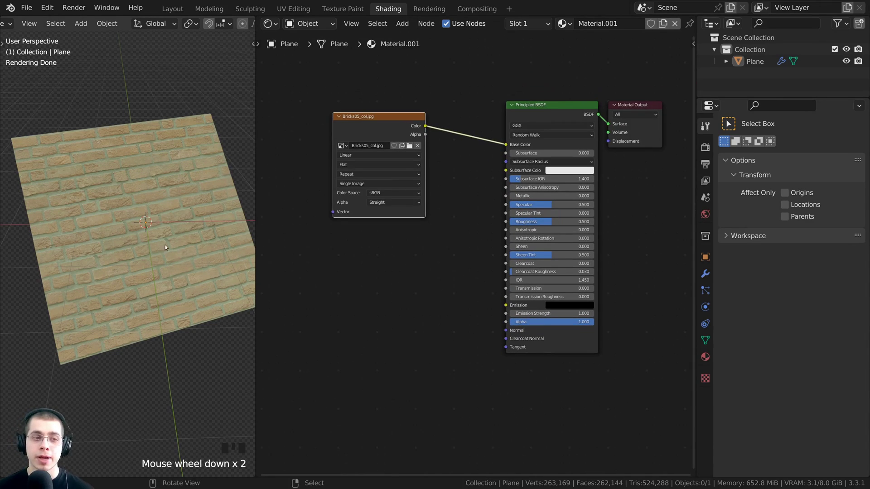
middle_click_drag(165, 248, 166, 213)
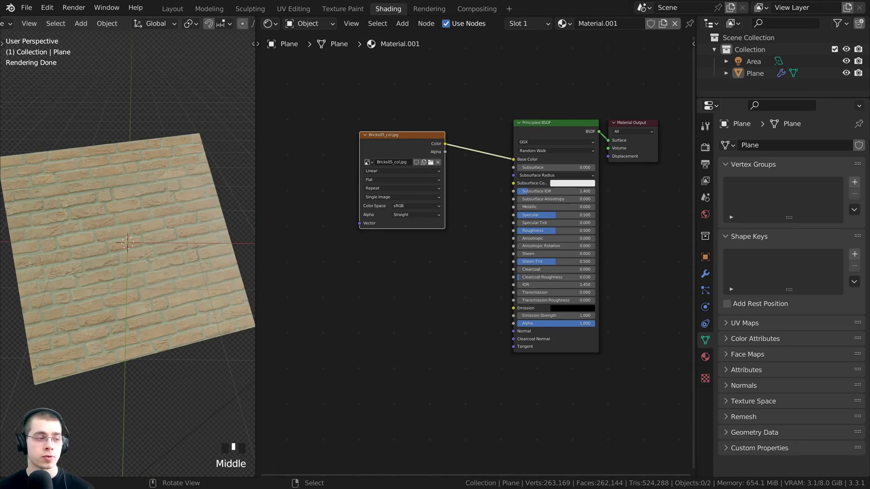
Bring the Bricks05_disp.jpg image into the node editor and place its node below the Bricks05_col.jpg node
left_click_drag(0, 385, 388, 306)
middle_click_drag(409, 314, 476, 289)
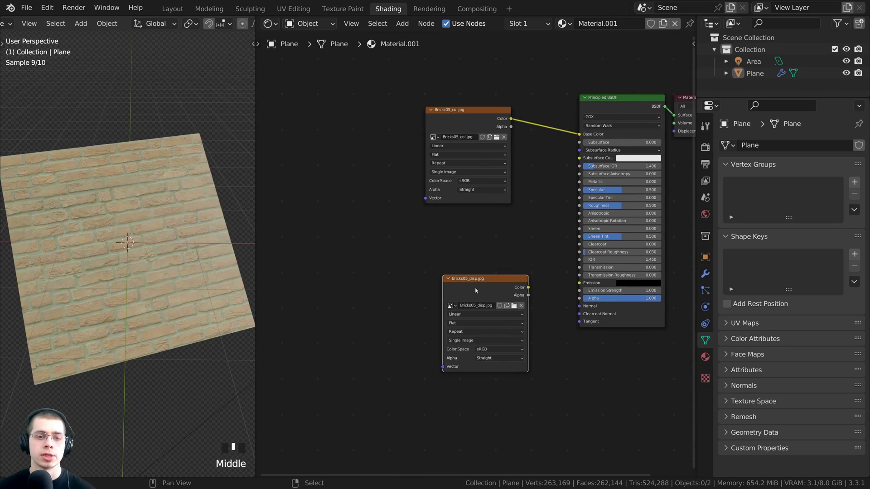
left_click_drag(475, 289, 454, 274)
scroll(466, 259, "up", 2)
Add an empty Image Texture node beside the two brick image nodes and delete it
key("shift+a")
left_click(462, 207)
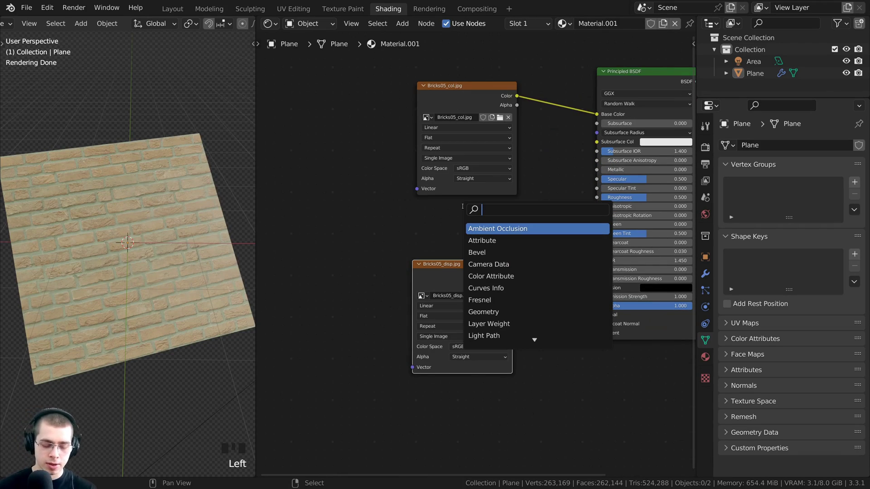
type("ima")
left_click(480, 229)
left_click(376, 222)
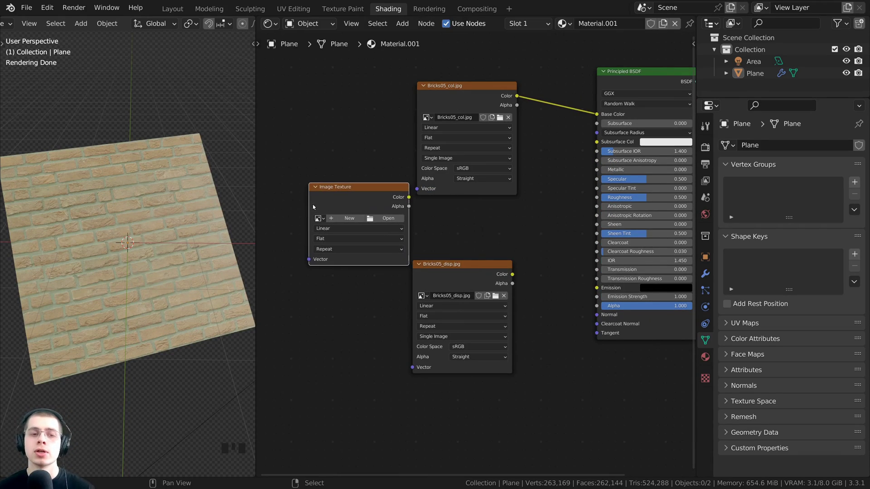
scroll(376, 220, "up", 3)
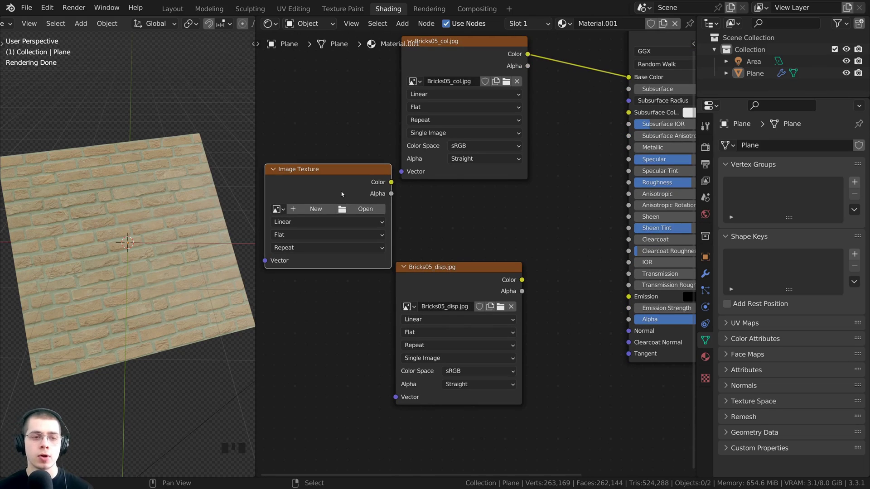
left_click(341, 192)
key("x")
Nudge the Bricks05_disp.jpg node and set its Color Space to Non-Color
scroll(451, 266, "down", 3)
left_click_drag(450, 265, 431, 266)
left_click_drag(399, 183, 393, 180)
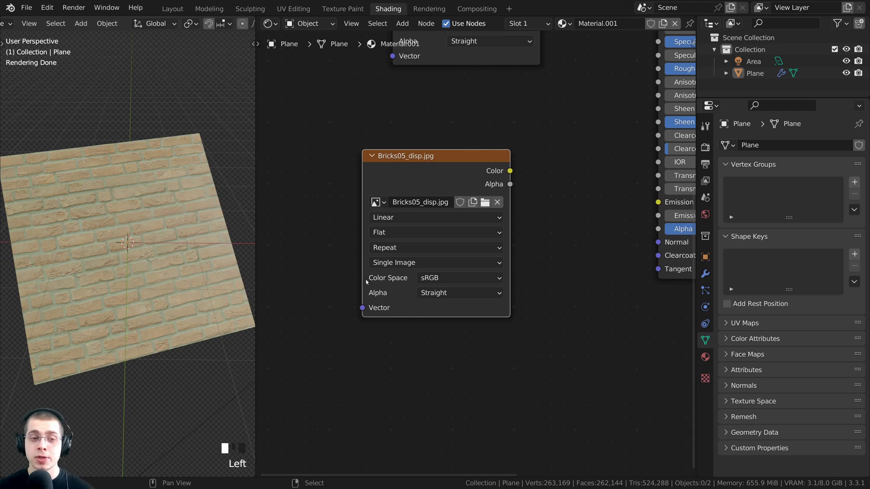
left_click(428, 278)
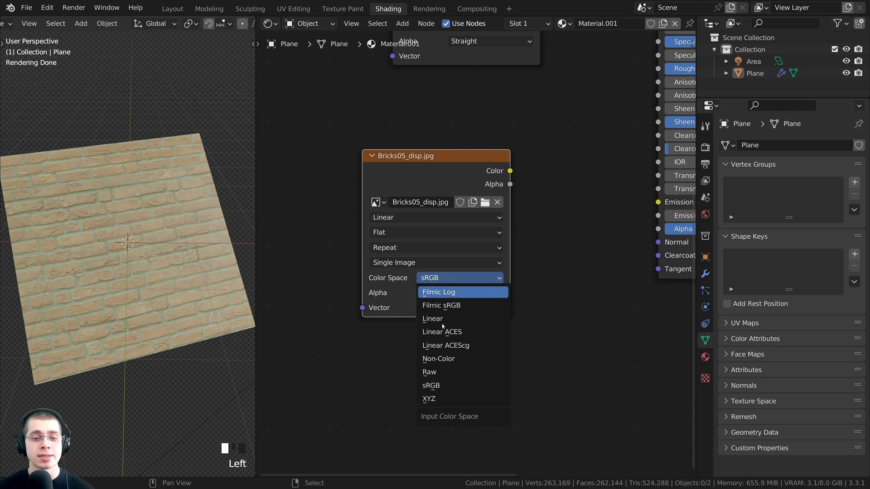
left_click(438, 358)
Shift the Bricks05_disp.jpg and Bricks05_col.jpg nodes slightly farther from the Principled BSDF node
scroll(344, 269, "down", 3)
left_click_drag(345, 272, 343, 267)
left_click_drag(430, 267, 498, 243)
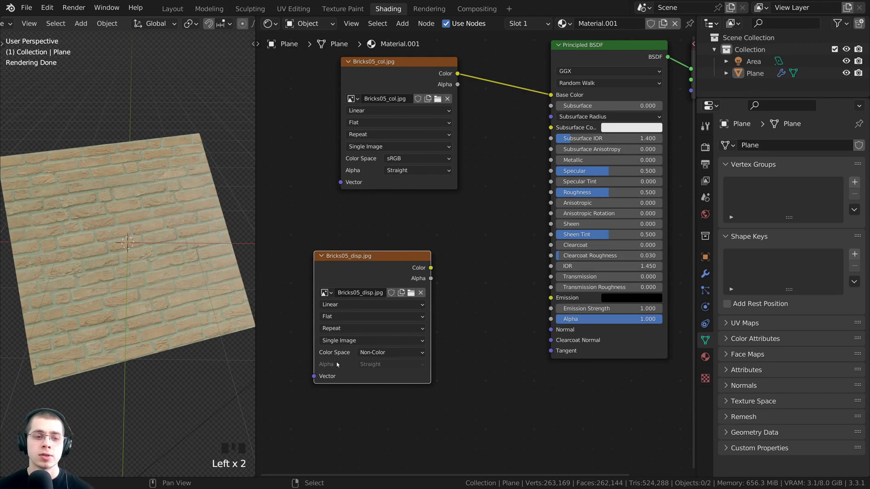
middle_click_drag(368, 97, 357, 195)
scroll(357, 195, "up", 2)
left_click_drag(361, 170, 355, 164)
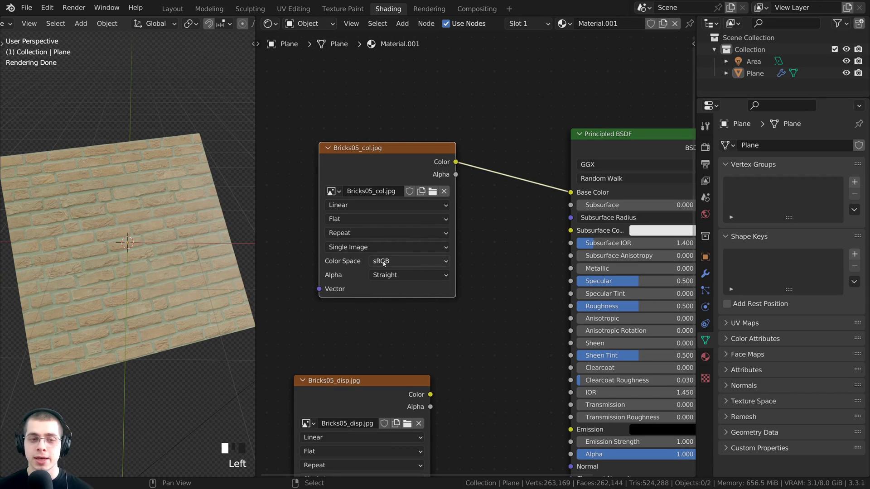
Nudge the Material Output node and connect the Bricks05_disp.jpg Color output to its Displacement input
scroll(426, 273, "down", 3)
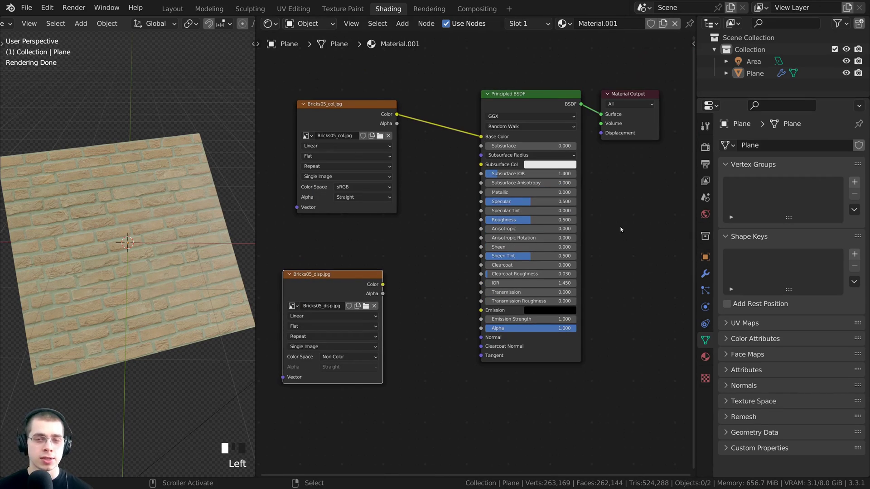
left_click_drag(623, 99, 630, 100)
left_click_drag(383, 284, 612, 132)
left_click(477, 335)
middle_click_drag(104, 268, 83, 273)
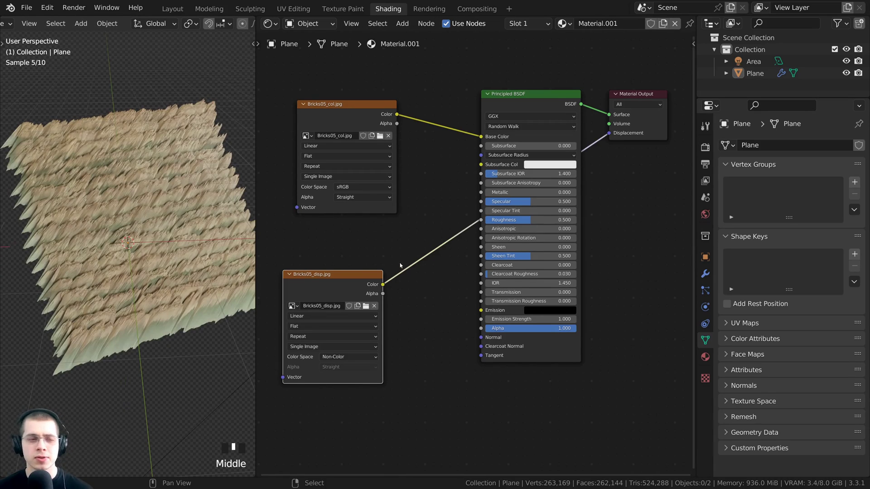
Add a Displacement node and insert it on the link between Bricks05_disp.jpg and the Material Output's Displacement input
scroll(407, 247, "up", 2)
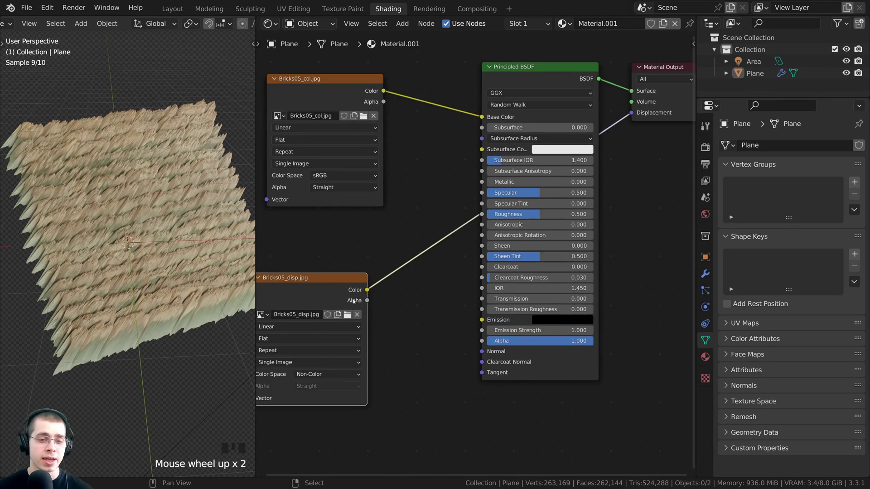
middle_click_drag(365, 290, 328, 304)
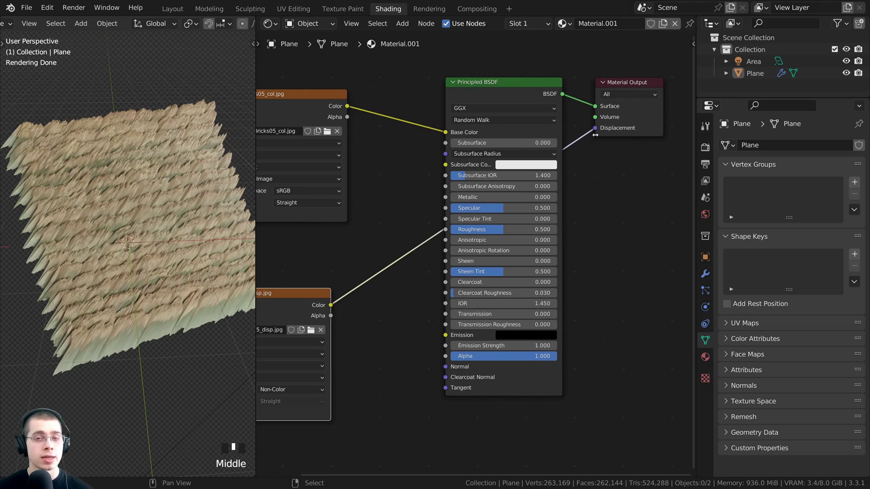
middle_click_drag(371, 261, 382, 248)
left_click(403, 202)
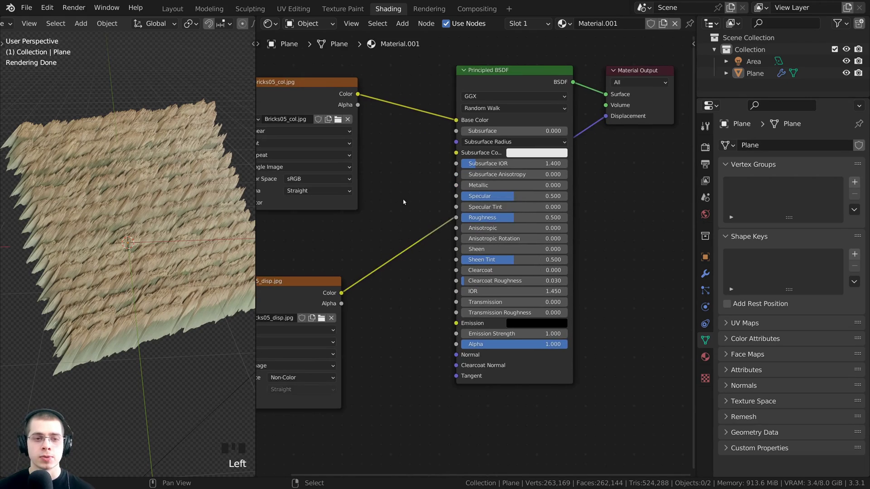
key("shift+a")
left_click(404, 201)
type("dis")
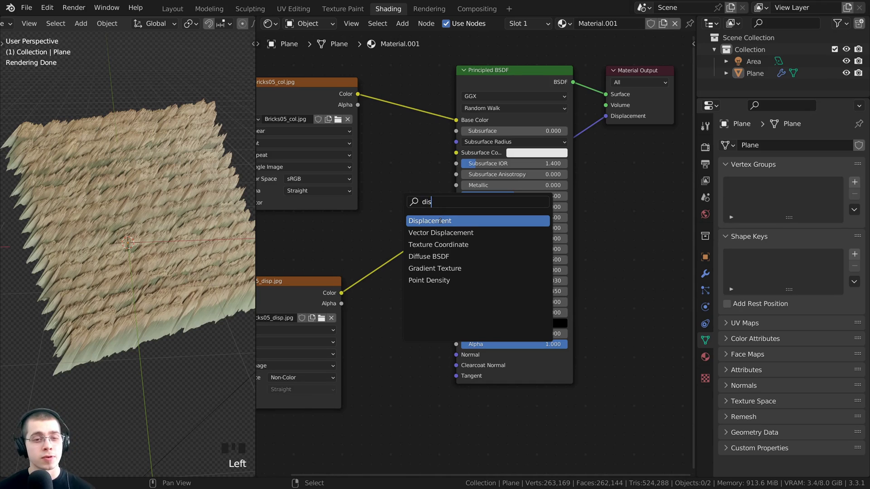
left_click(439, 221)
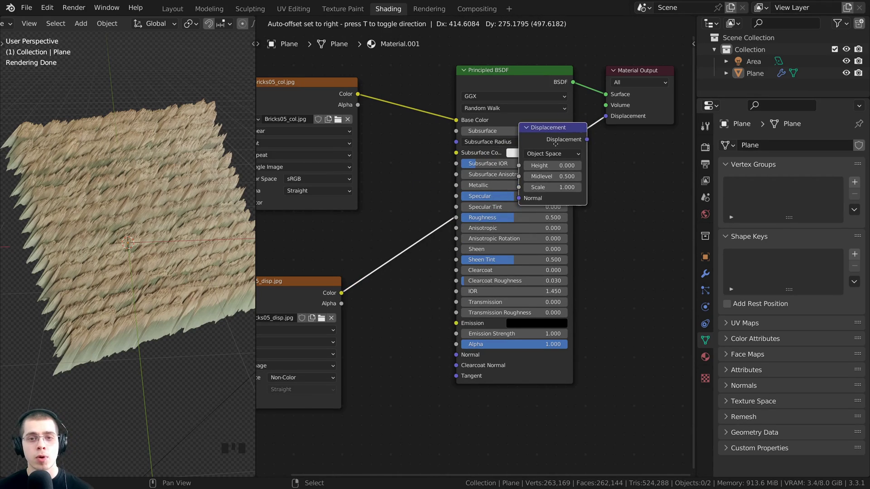
left_click(557, 138)
Move the Displacement node below the Principled BSDF and shift the Bricks05_disp.jpg node slightly closer to it
left_click_drag(529, 121, 511, 396)
scroll(457, 378, "down", 1)
middle_click_drag(403, 359, 401, 235)
scroll(354, 208, "up", 2)
middle_click_drag(273, 162, 378, 200)
left_click_drag(370, 198, 398, 199)
scroll(386, 195, "up", 1)
middle_click_drag(386, 195, 359, 191)
middle_click_drag(559, 399, 517, 346)
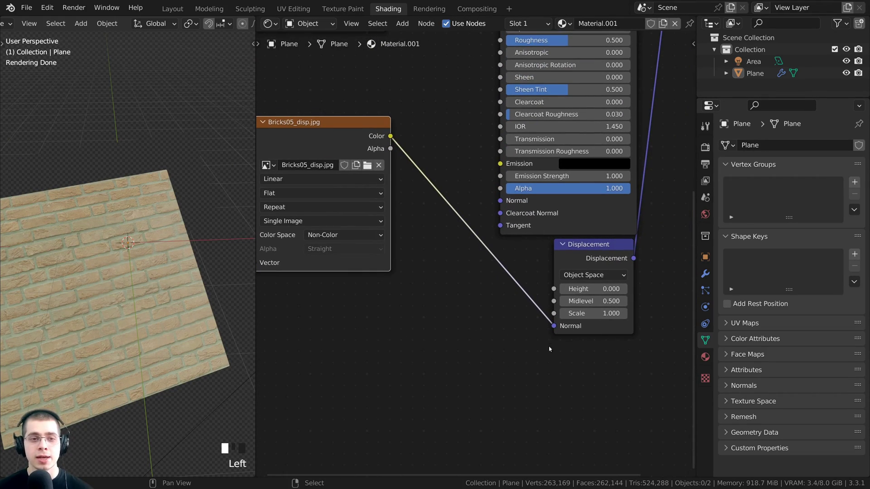
Reroute the Bricks05_disp.jpg Color link from the Displacement node's Normal input to its Height input
left_click_drag(554, 326, 554, 289)
mouse_move(83, 329)
middle_mouse_down()
mouse_move(128, 287)
mouse_move(39, 339)
mouse_move(67, 331)
middle_mouse_up()
scroll(128, 287, "up", 2)
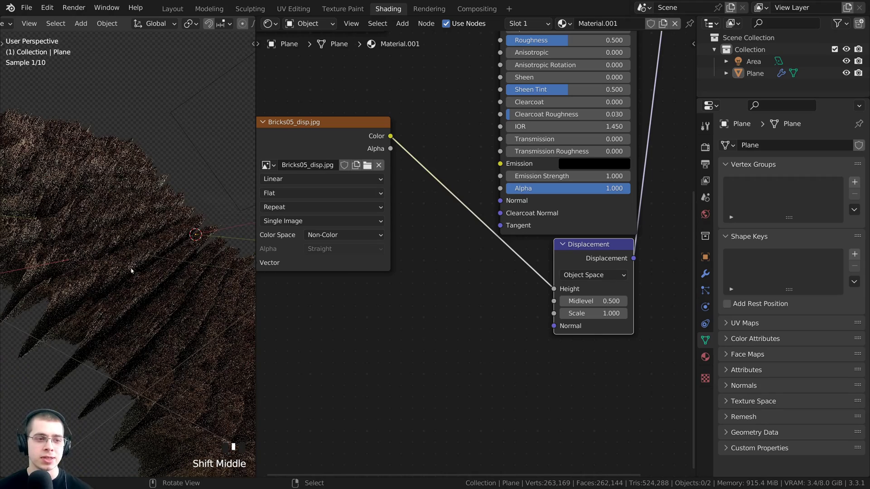
Set the Displacement node's Scale to 0.1 and check the brick relief up close
middle_click_drag(525, 350, 470, 339)
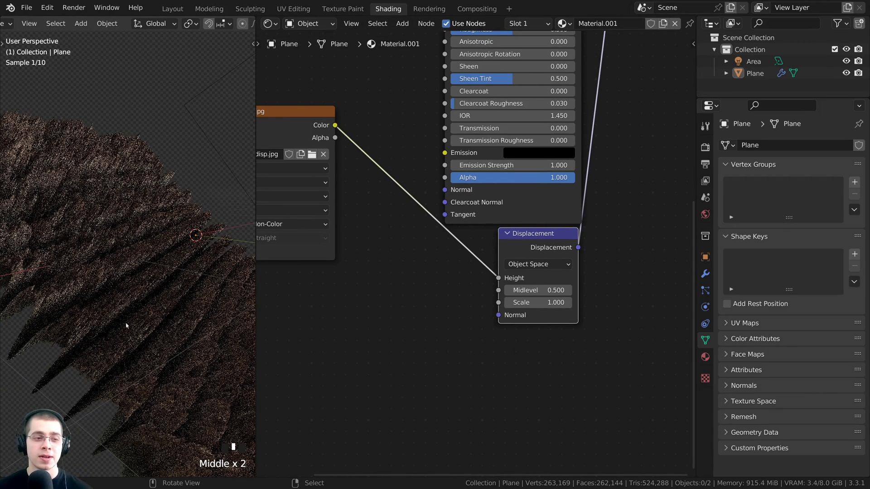
scroll(535, 311, "up", 2)
left_click(536, 311)
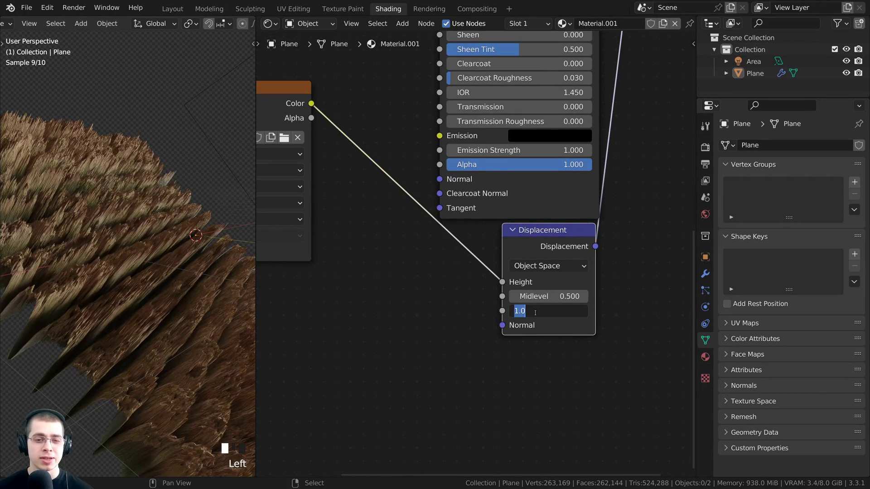
type("0.1")
key("Return")
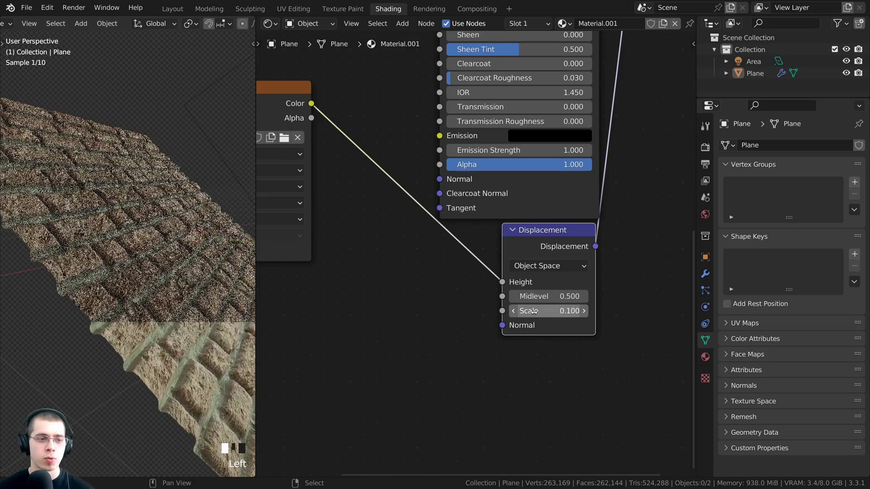
middle_click_drag(163, 313, 150, 370)
scroll(144, 366, "up", 4)
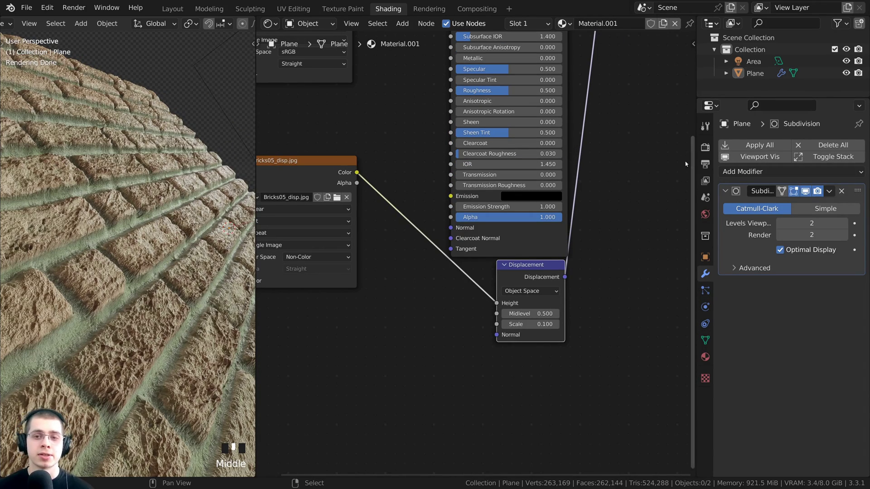
Set the Cycles Feature Set to Experimental in the render settings
left_click(704, 146)
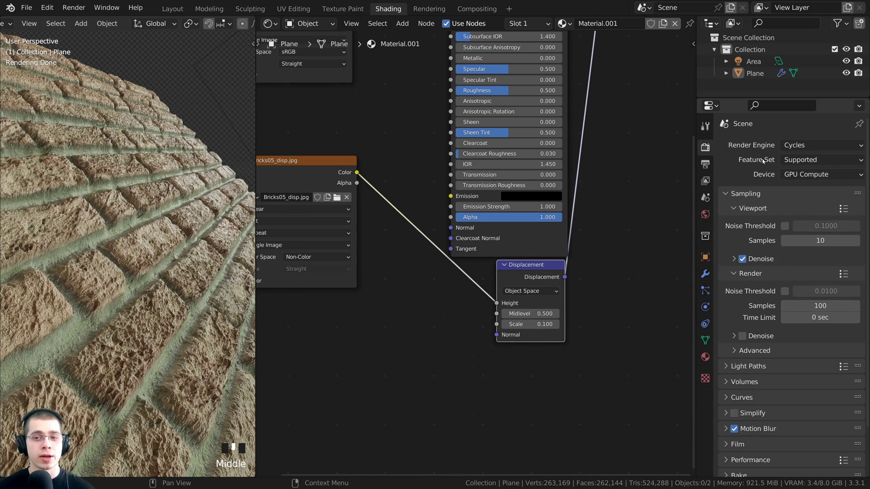
left_click(798, 161)
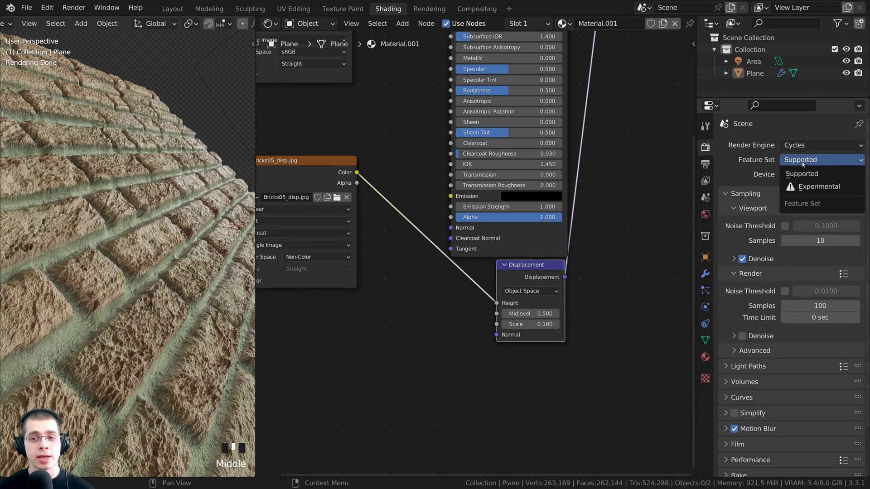
left_click(806, 187)
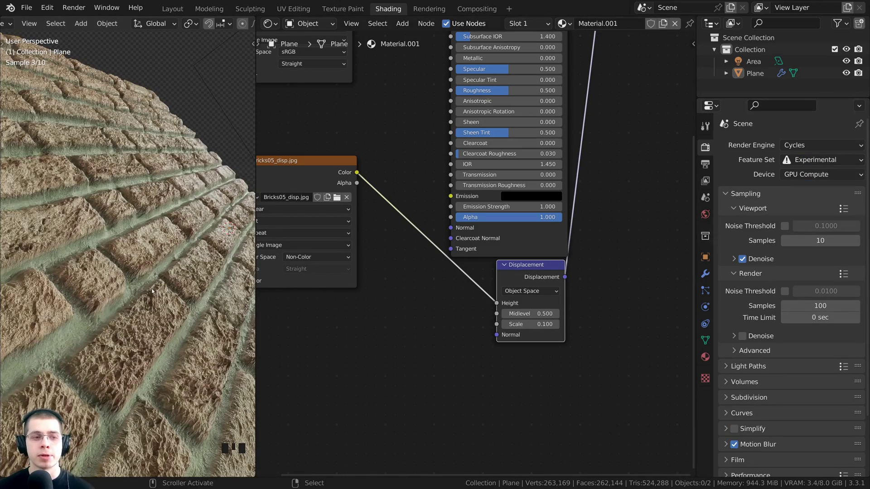
Select the brick plane and open the choice of modifiers that can be added to it
left_click(152, 291)
scroll(152, 291, "down", 2)
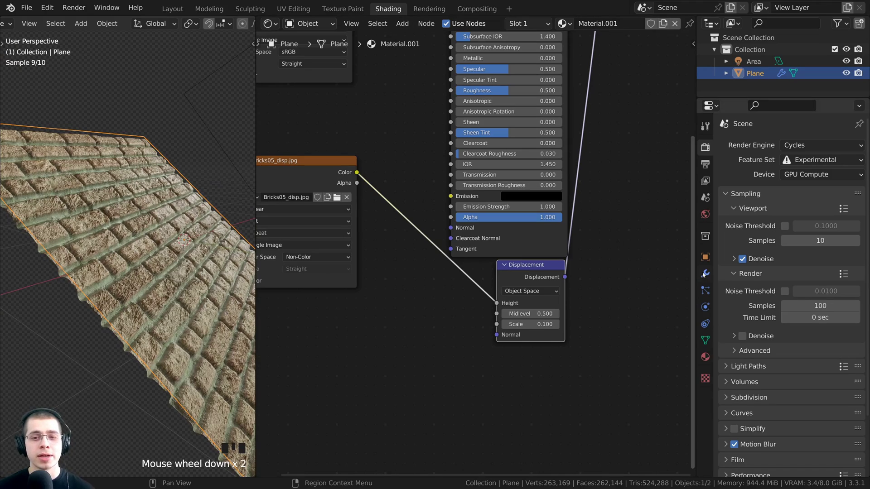
left_click(705, 273)
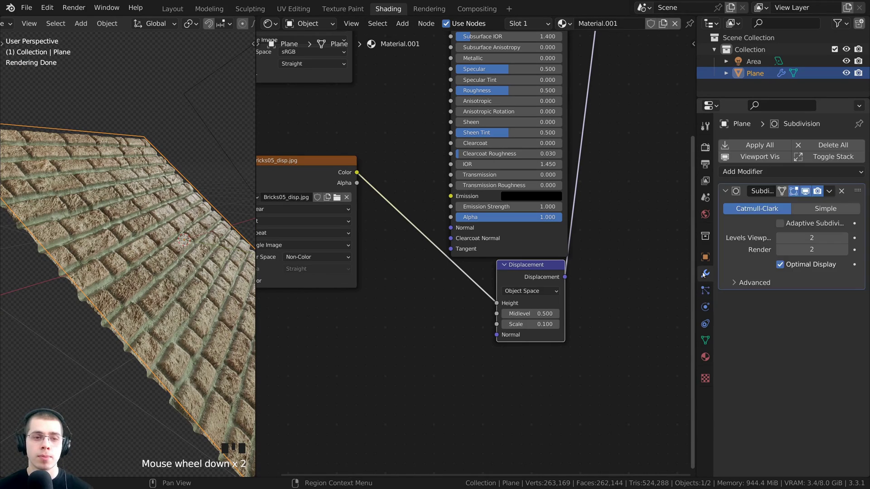
left_click(739, 172)
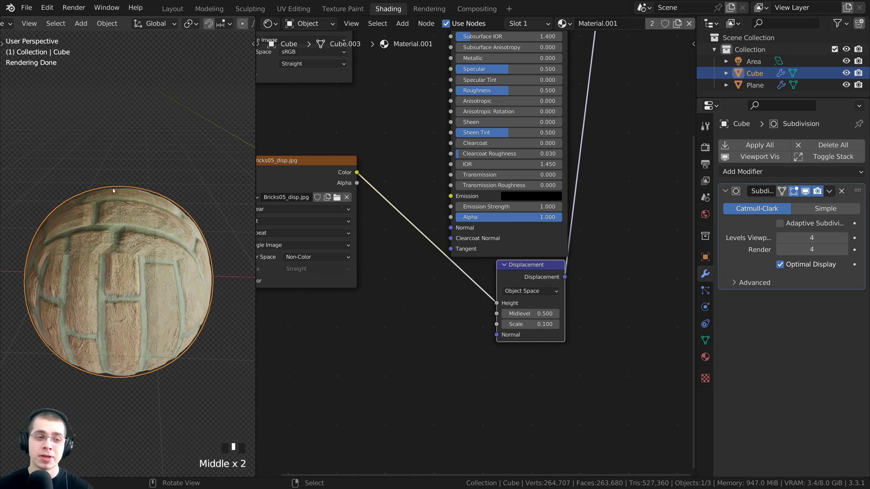
View the subdivided cube's original cage in Edit Mode and return to Object Mode
scroll(113, 190, "down", 1)
key("Tab")
scroll(130, 216, "down", 2)
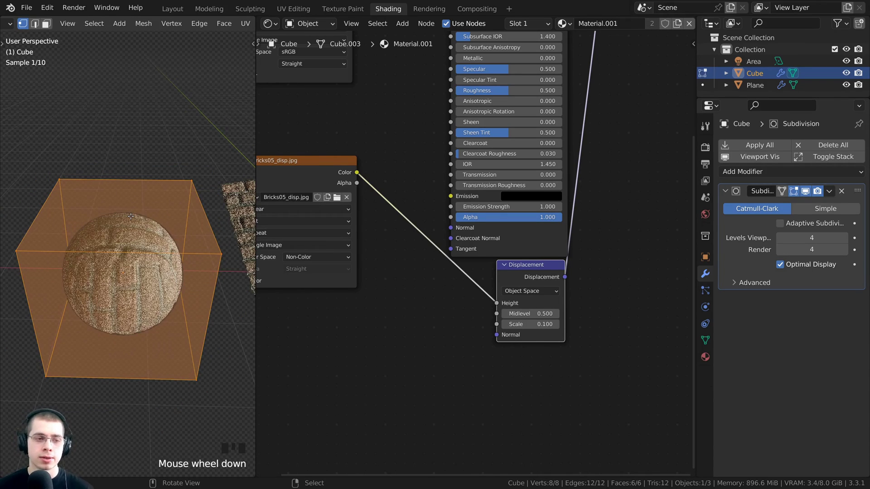
scroll(182, 231, "up", 1)
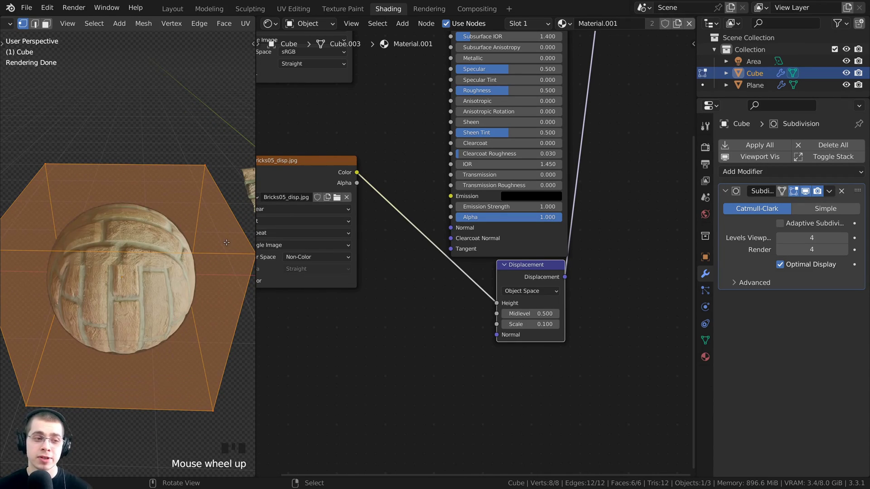
scroll(217, 249, "down", 1)
key("Tab")
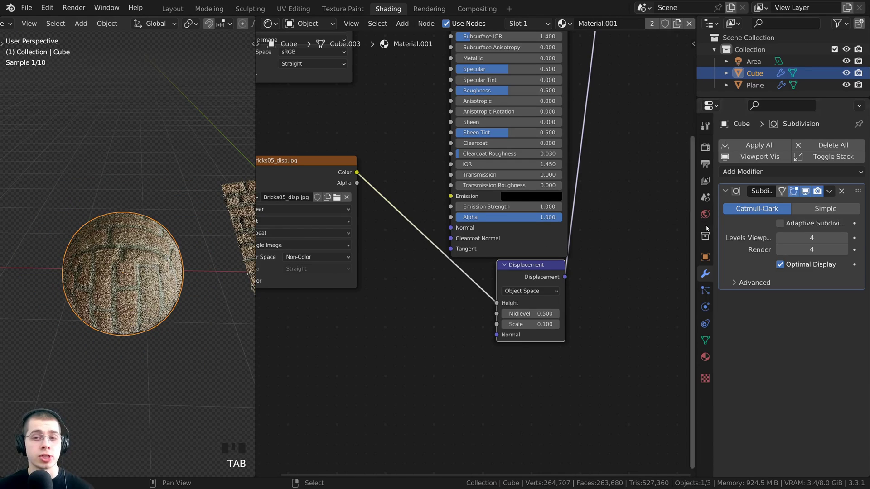
Widen the properties area and set the cube's Subdivision modifier to Simple with 5 viewport and render levels
left_click_drag(696, 226, 661, 226)
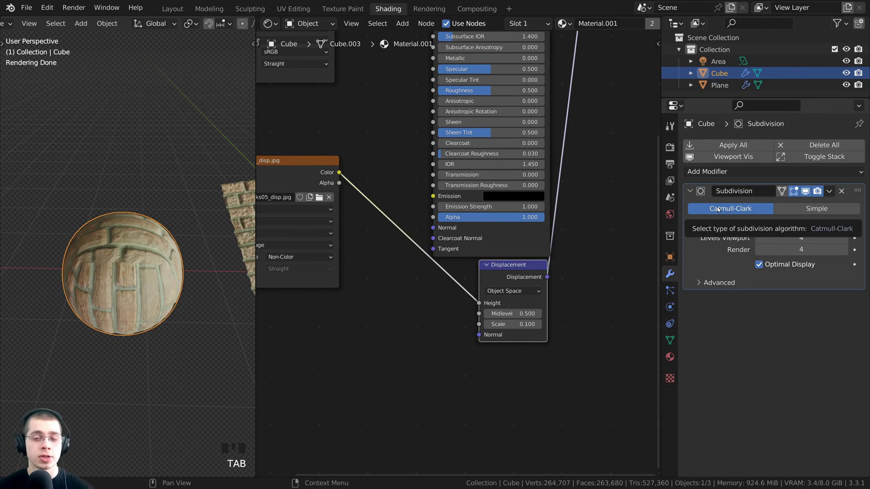
left_click(817, 208)
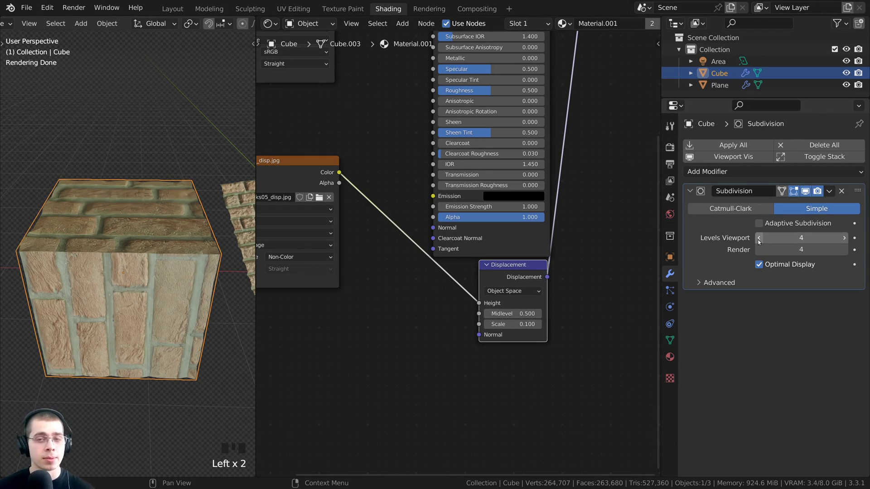
middle_click(164, 303)
Check the render Feature Set and enable Adaptive Subdivision on the cube's Subdivision modifier
left_click(669, 147)
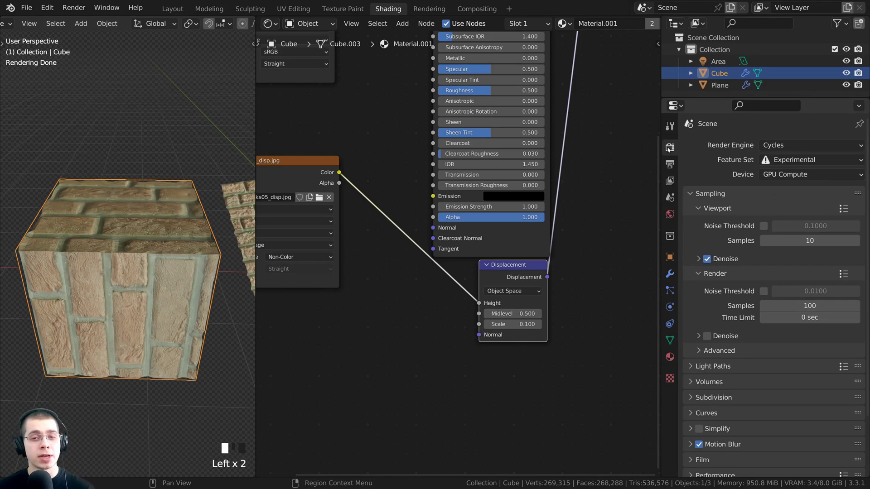
left_click(670, 273)
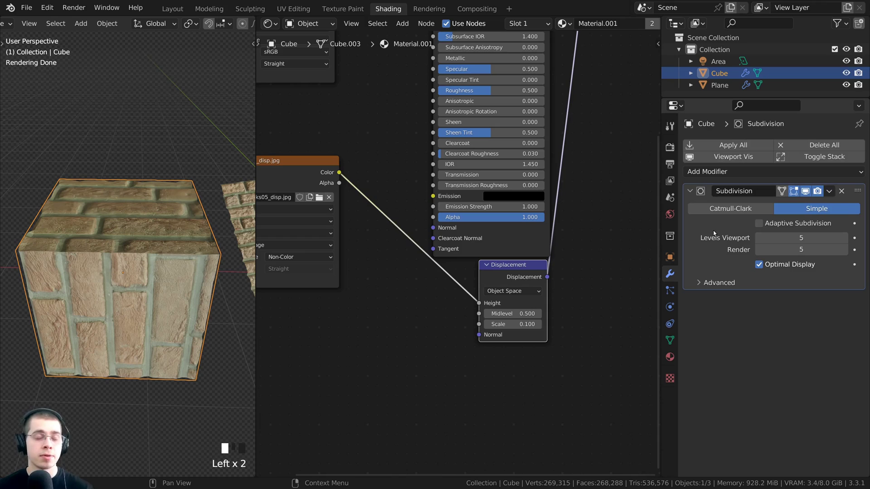
left_click(759, 226)
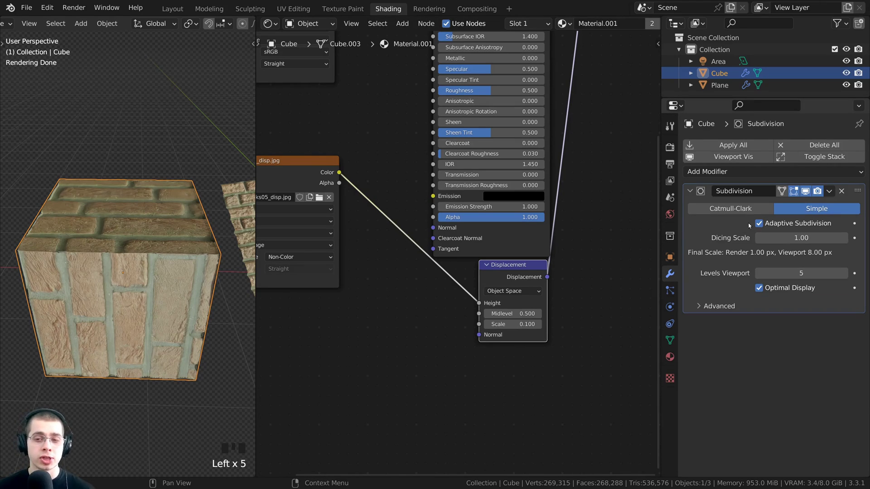
Examine the displaced brick detail on the cube from a distance and up close
scroll(163, 248, "down", 3)
middle_click_drag(183, 261, 158, 263, "shift")
right_click(81, 258)
scroll(215, 289, "up", 2)
right_click(145, 281)
scroll(189, 266, "up", 3)
scroll(189, 266, "down", 1)
scroll(160, 267, "up", 2)
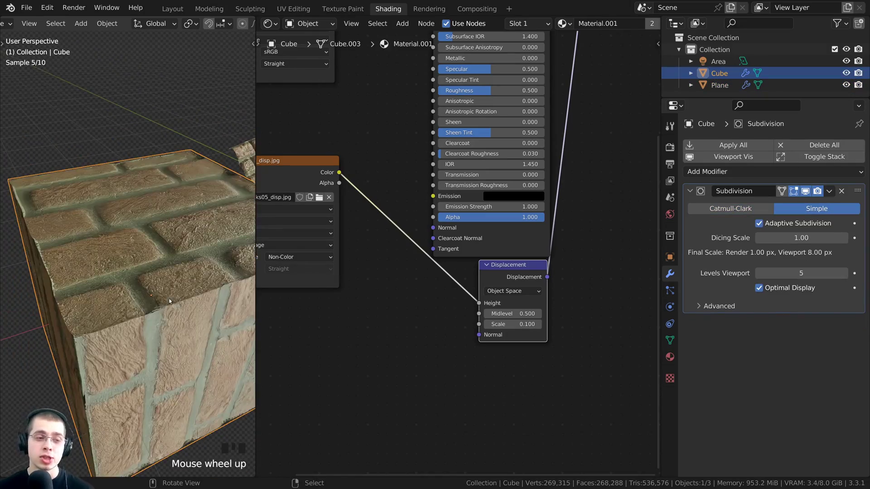
middle_click_drag(169, 294, 177, 274)
scroll(175, 285, "up", 2)
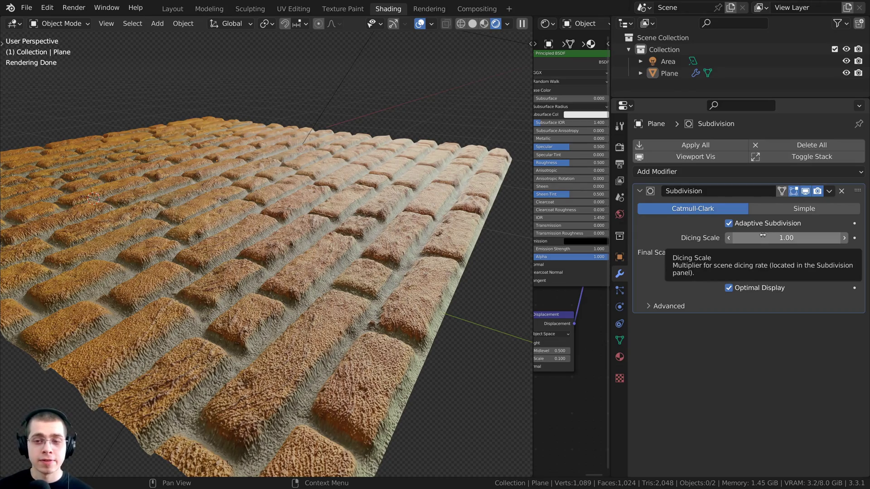
Set the Dicing Scale of the plane's Subdivision modifier to 10
middle_click_drag(343, 324, 340, 326)
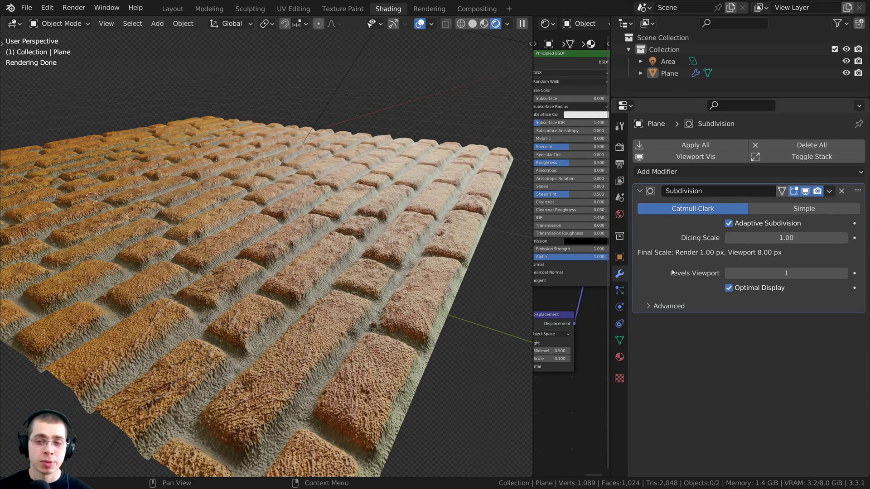
left_click(780, 240)
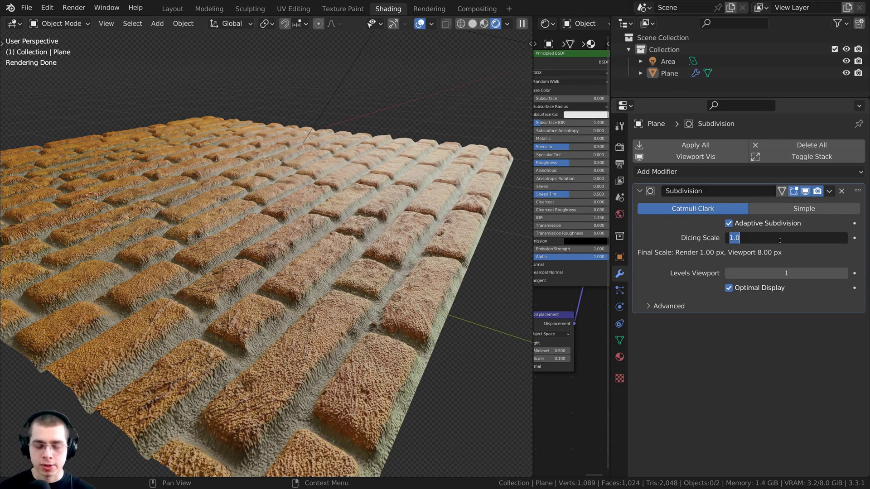
type("10")
key("Return")
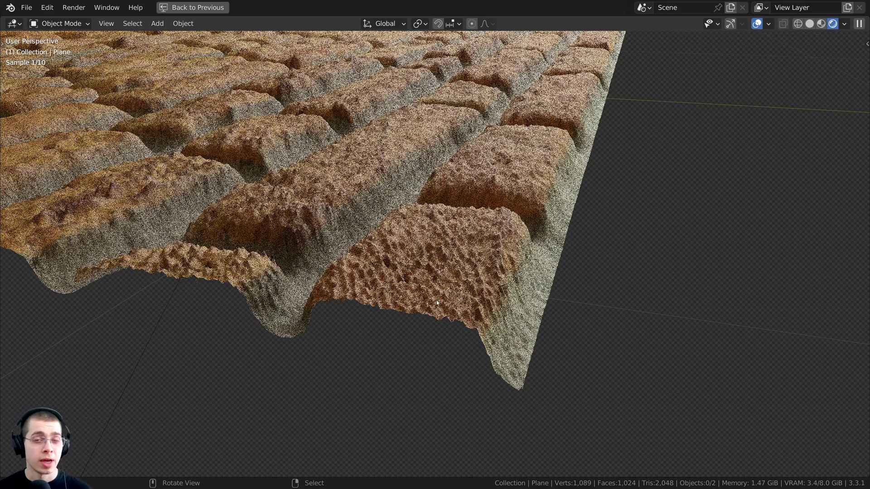
Examine the displacement detail on the plane's corner brick up close and select the plane
middle_click_drag(453, 284, 460, 293)
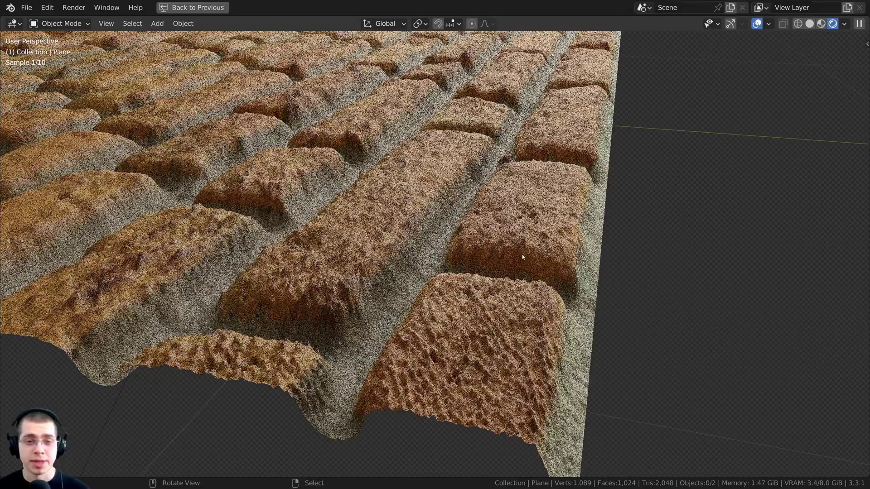
scroll(533, 244, "up", 2)
scroll(532, 244, "up", 5)
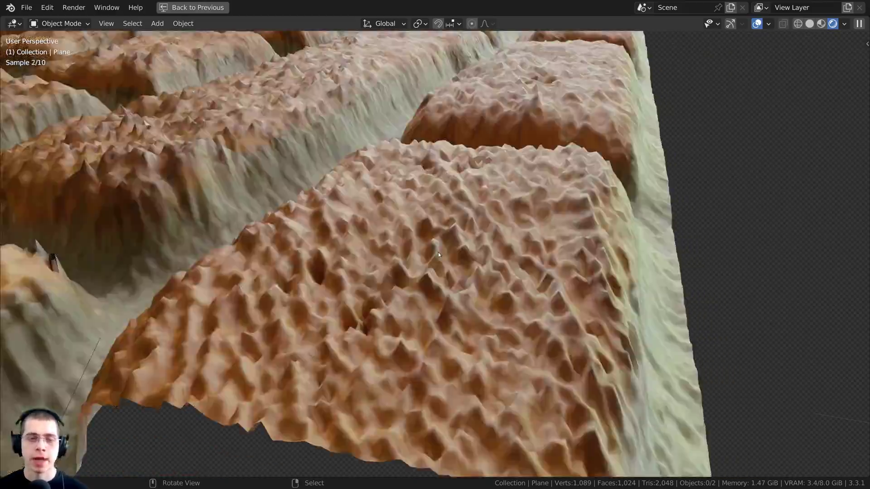
left_click(438, 255)
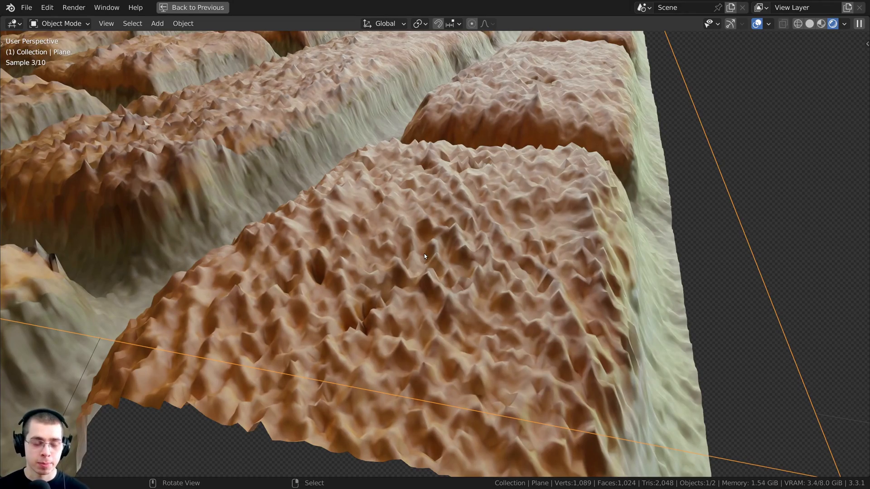
Toggle Edit Mode on the plane to recalculate its adaptive subdivision close up, and compare the corner brick's detail with the farther bricks
key("Tab")
key("Tab")
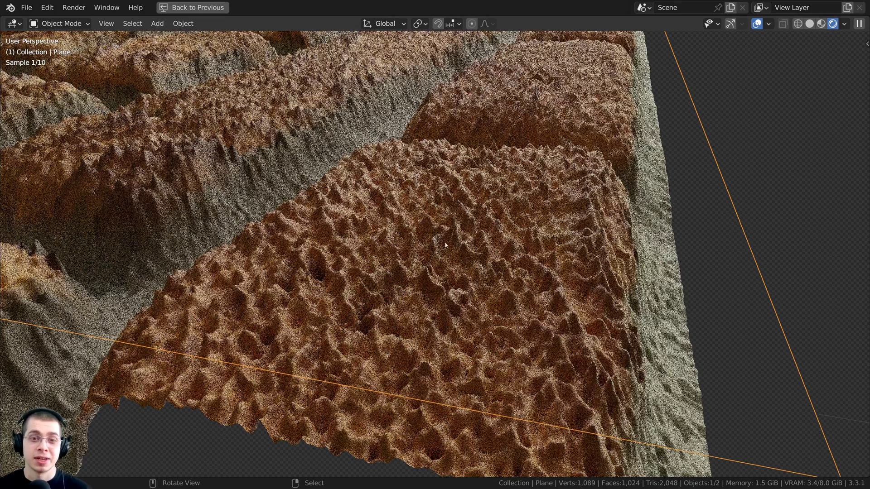
scroll(436, 241, "down", 6)
middle_click_drag(280, 207, 283, 253, "shift")
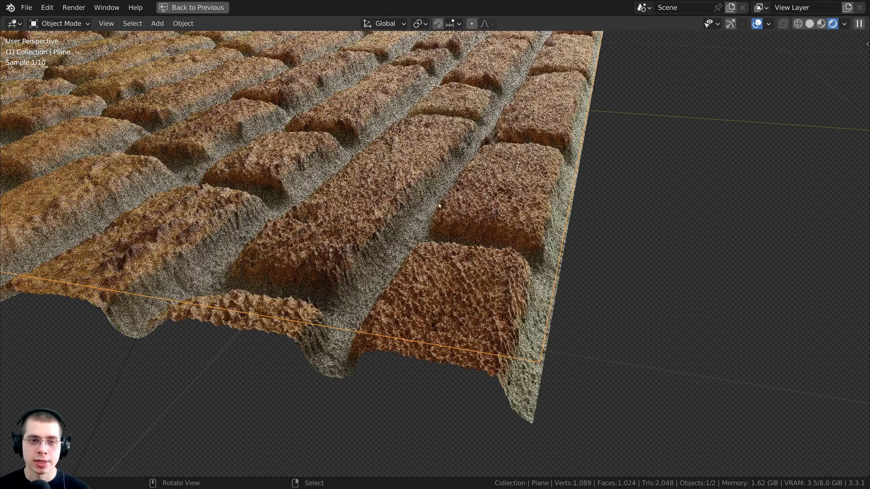
scroll(438, 206, "up", 4)
scroll(498, 263, "down", 5)
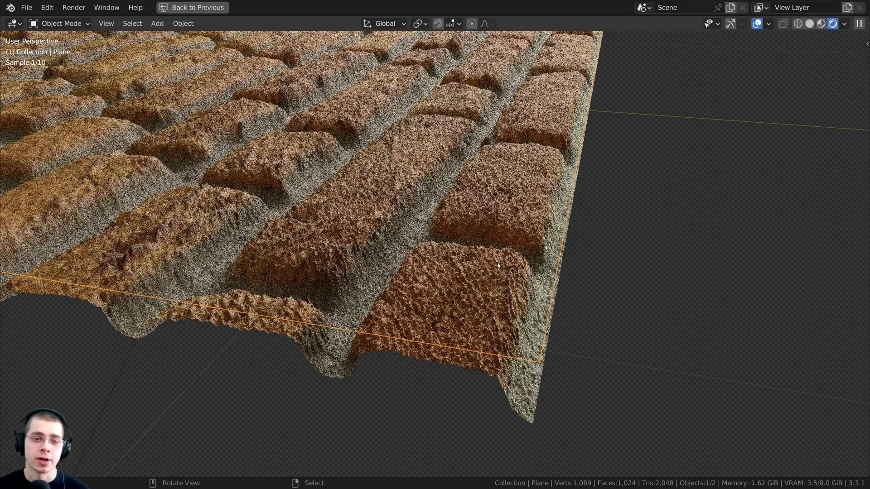
scroll(482, 260, "up", 3)
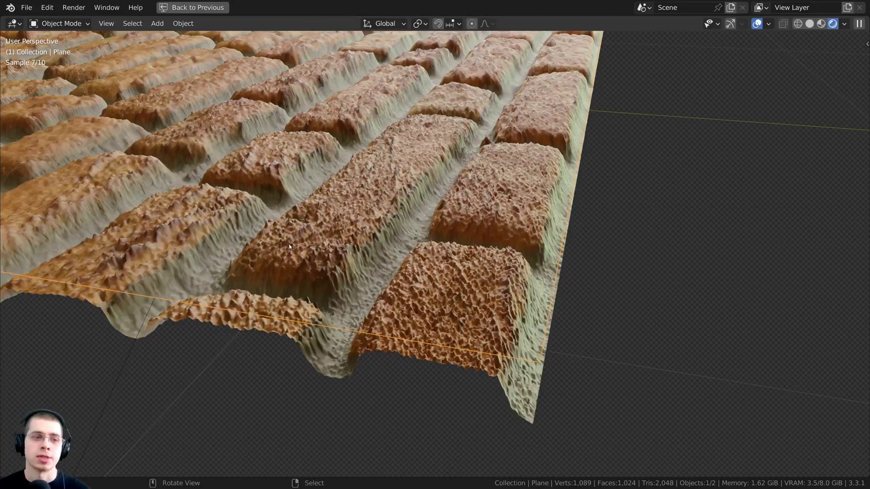
View another corner of the plane up close and toggle Edit Mode to recalculate the adaptive displacement detail for that view
middle_click_drag(272, 238, 444, 294)
scroll(289, 248, "down", 5)
middle_click_drag(363, 271, 426, 293)
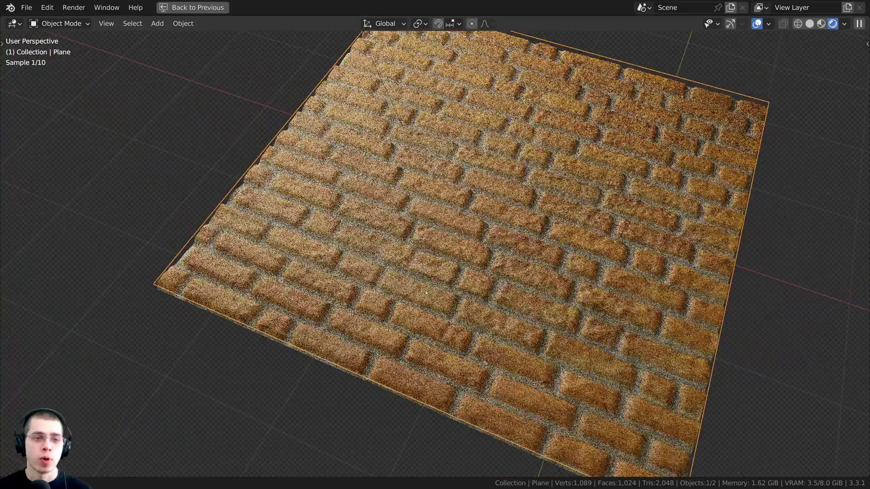
scroll(426, 293, "up", 8)
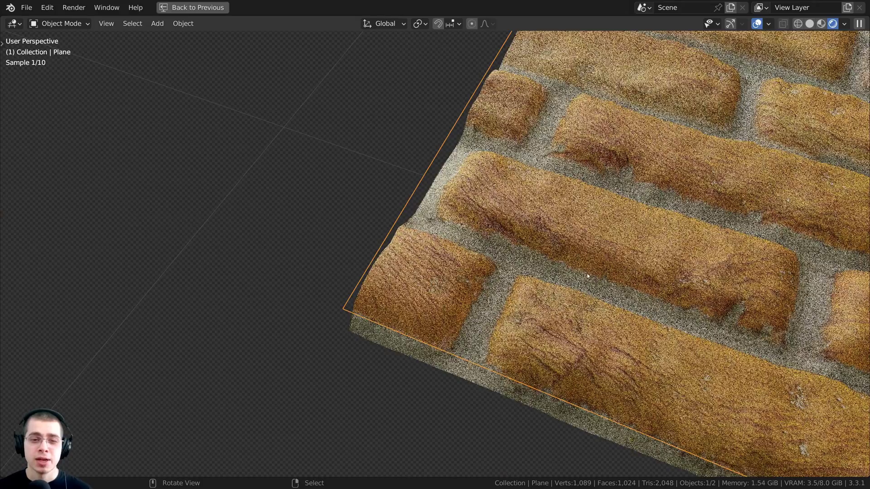
middle_click_drag(404, 254, 447, 202)
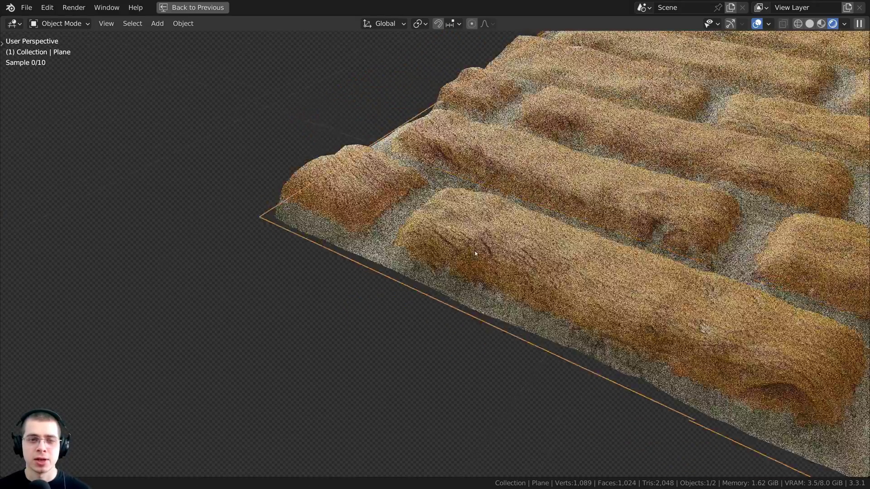
scroll(447, 202, "up", 3)
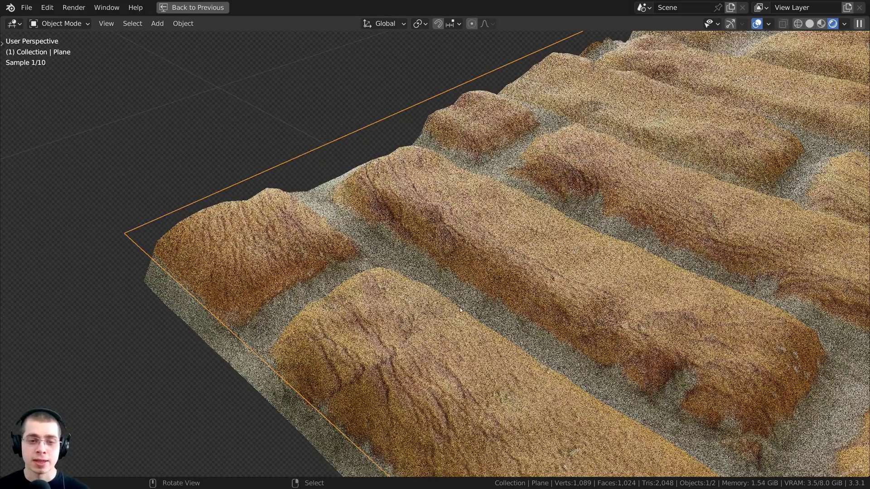
key("Tab")
key("Tab")
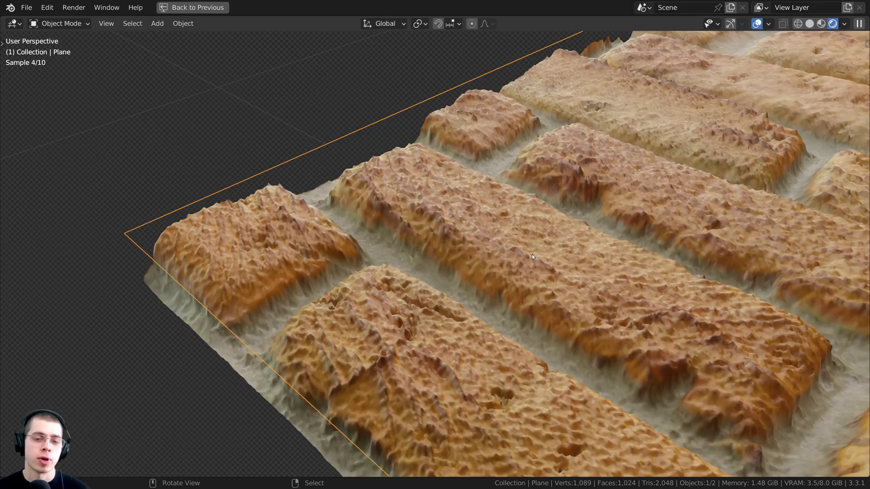
middle_click_drag(526, 270, 568, 216)
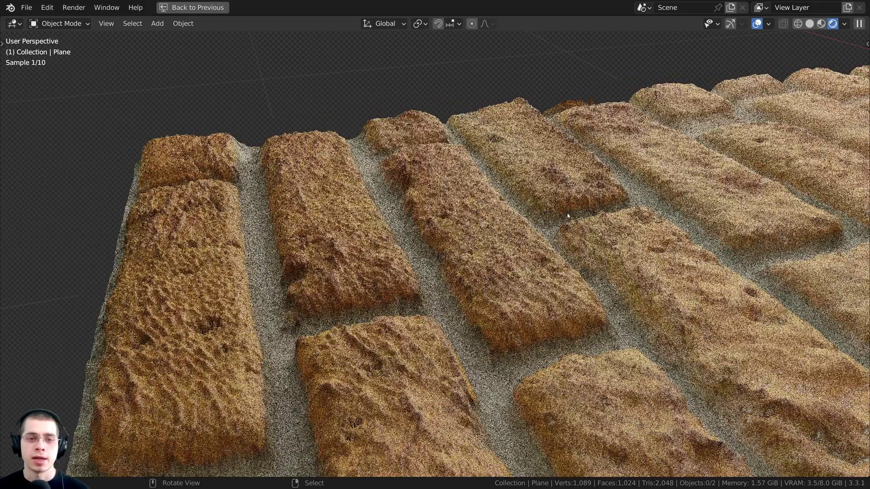